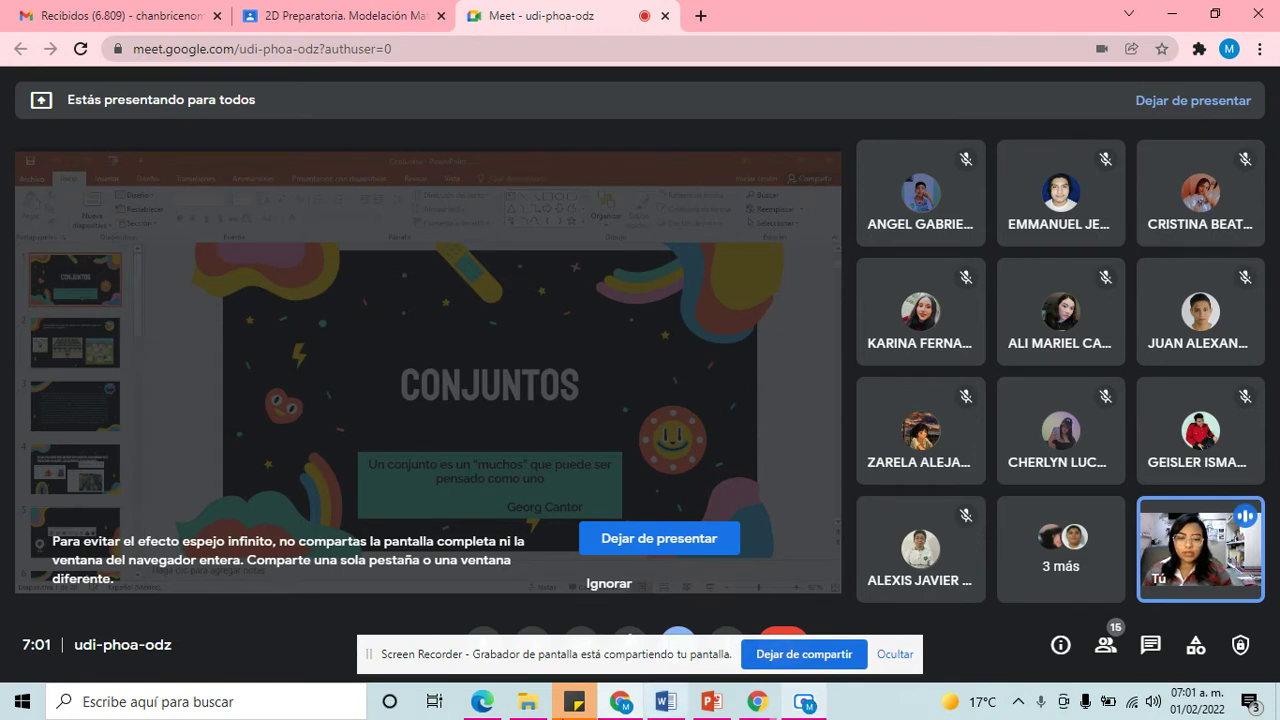
Open the LISTA DE ASISTENCIA workbook from the REP. MEX ENERO 2022 folder on the desktop
click(528, 704)
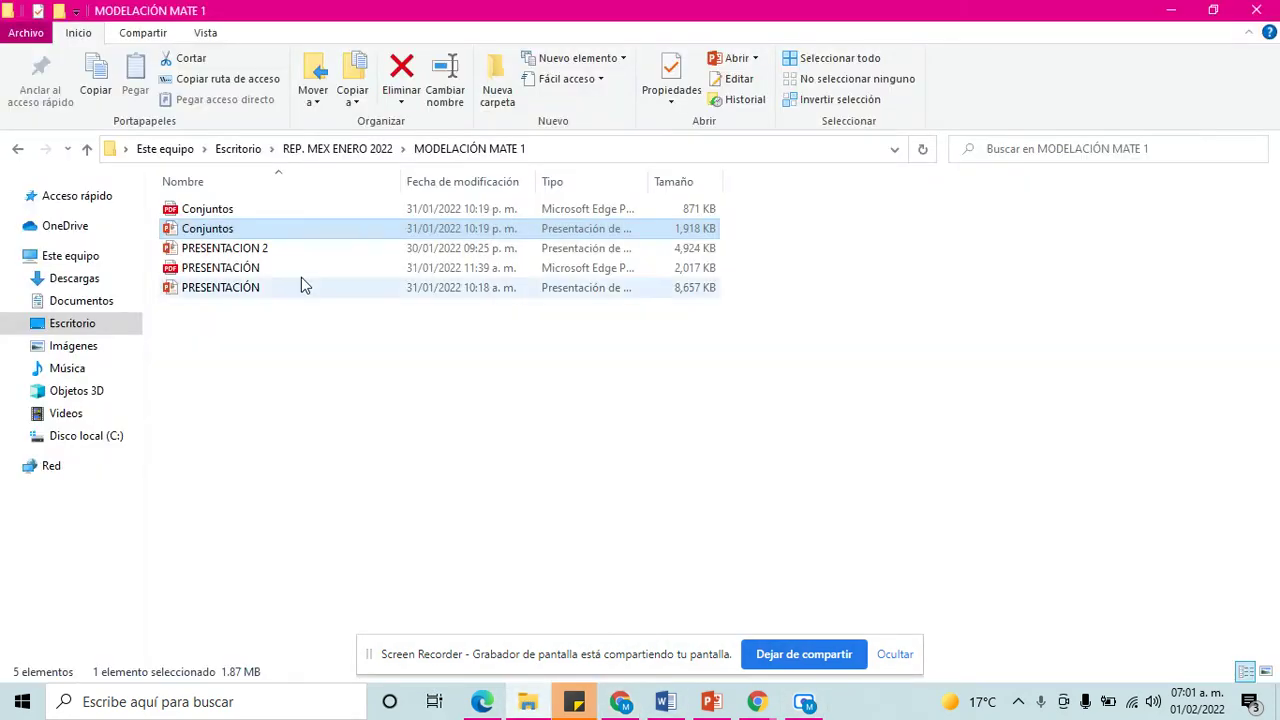
click(230, 230)
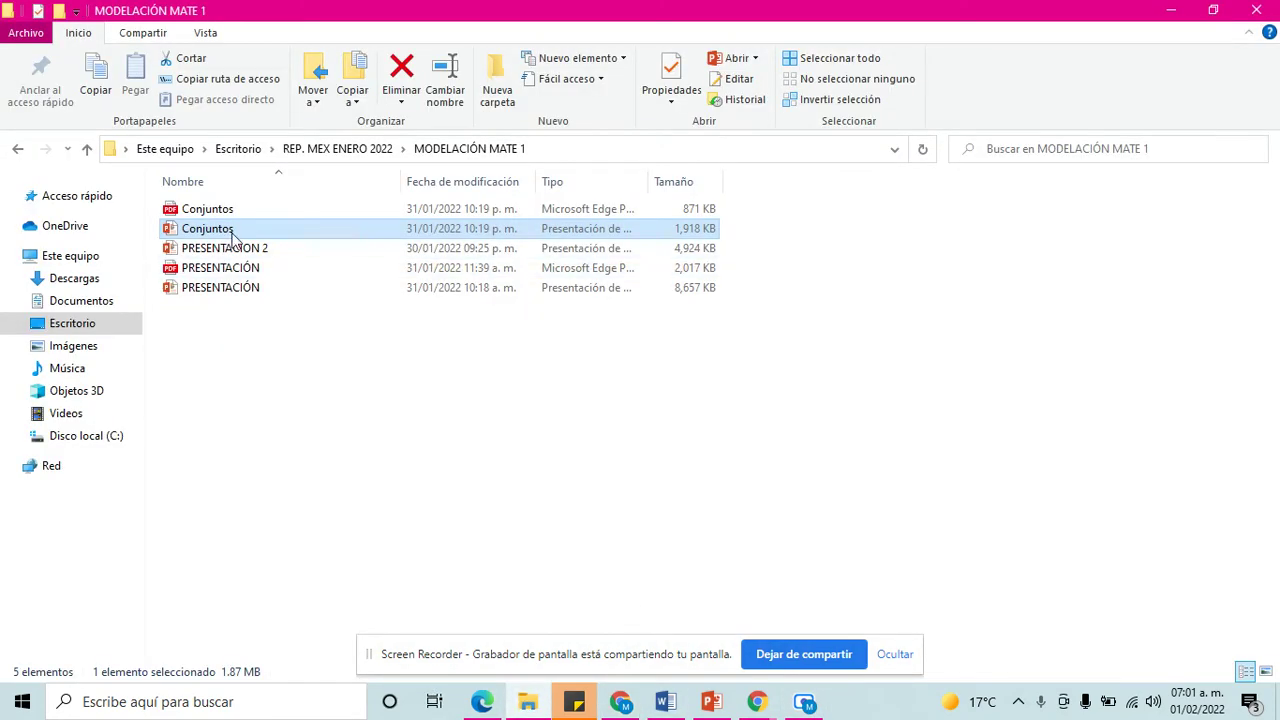
click(100, 302)
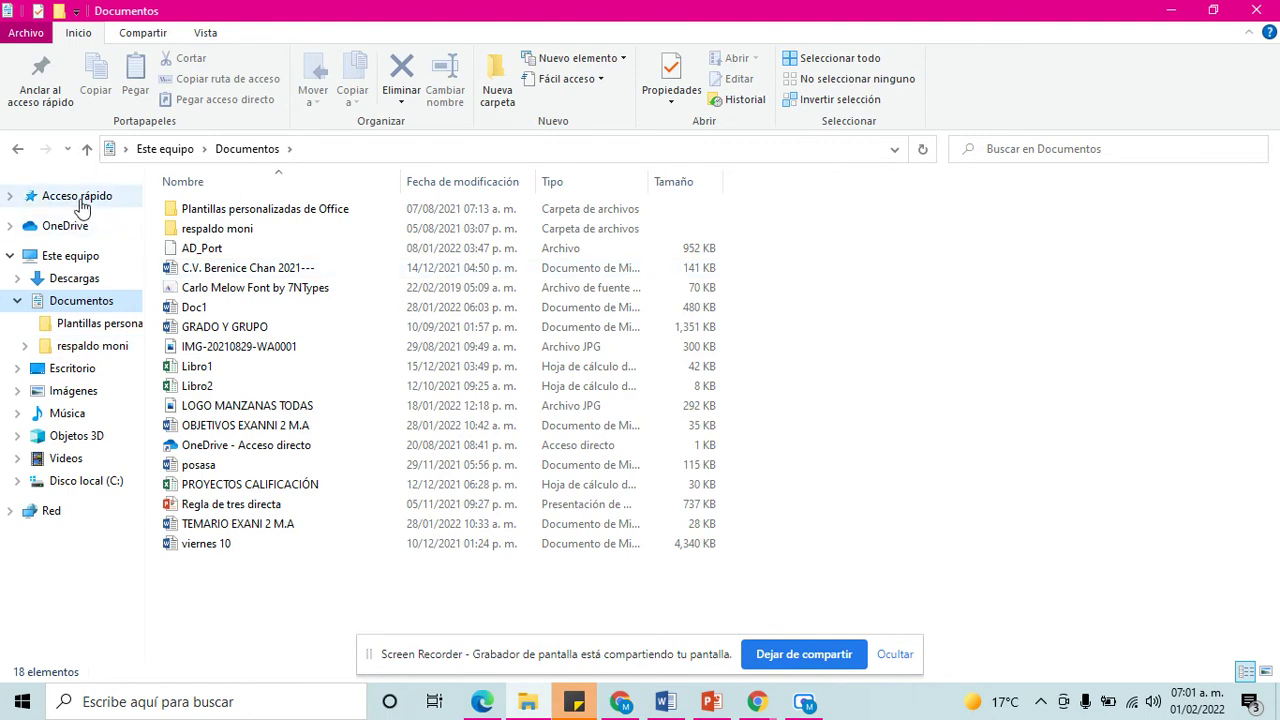
double_click(64, 255)
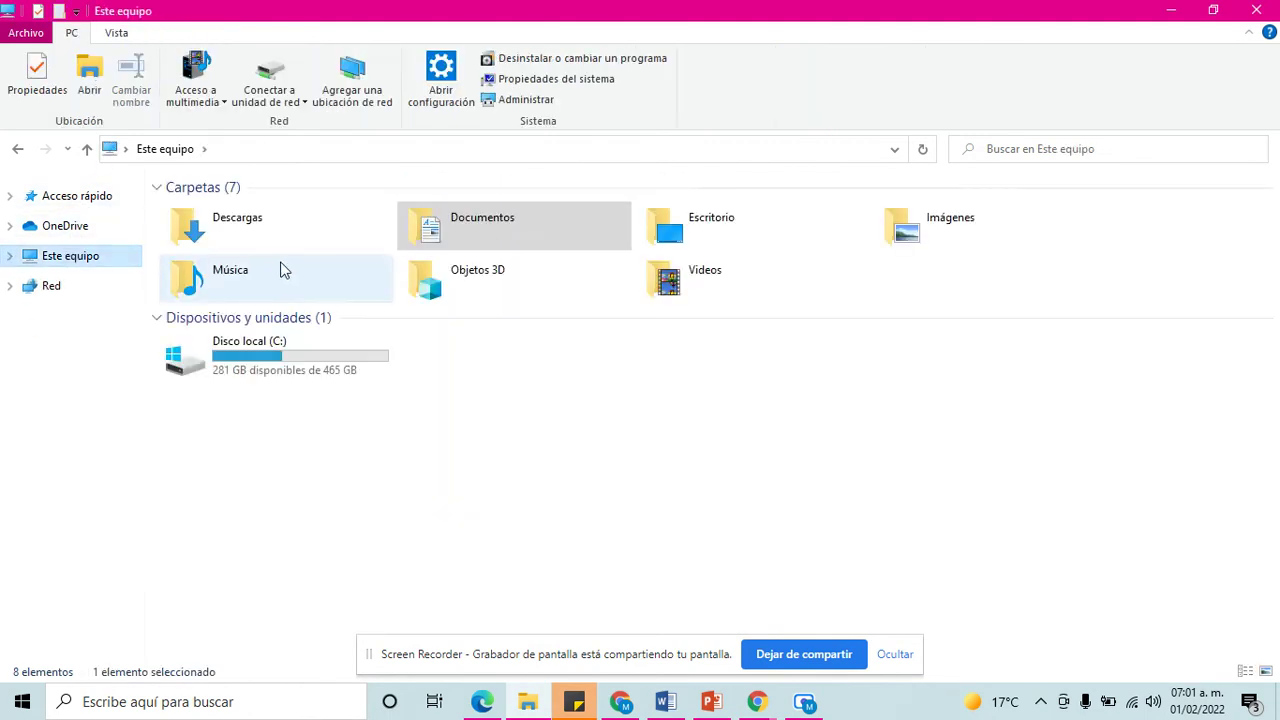
click(713, 235)
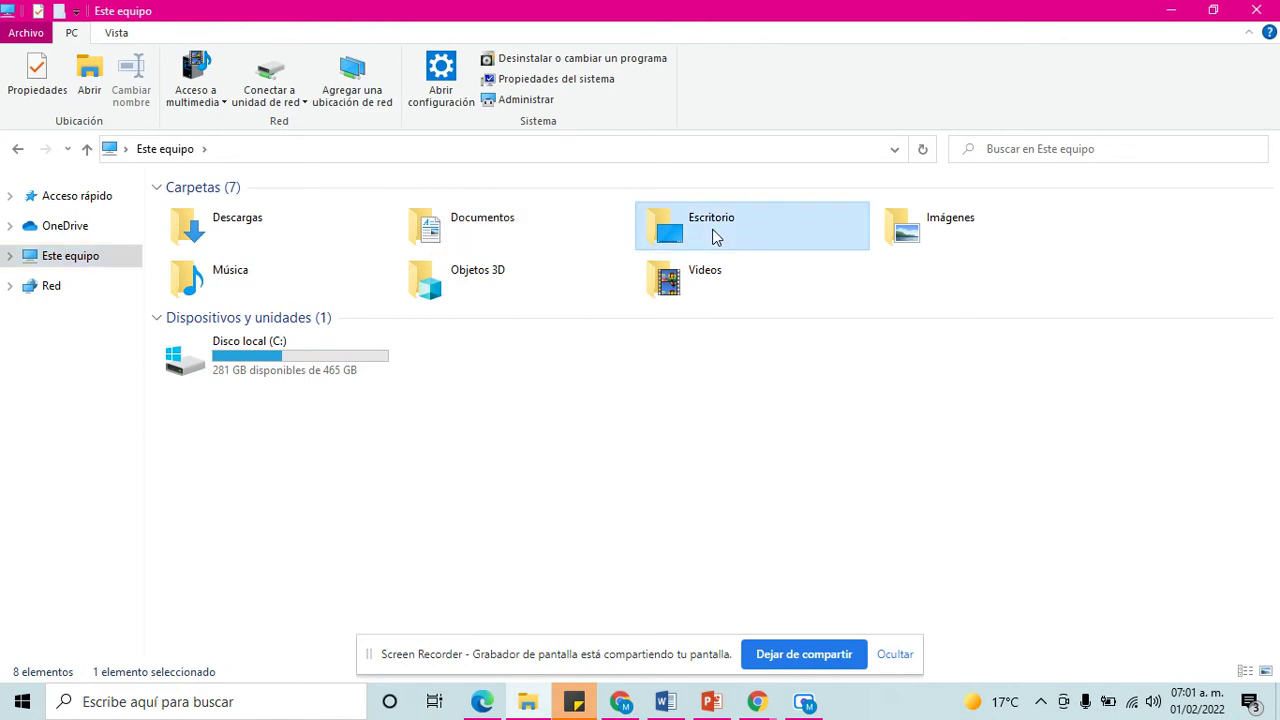
double_click(713, 235)
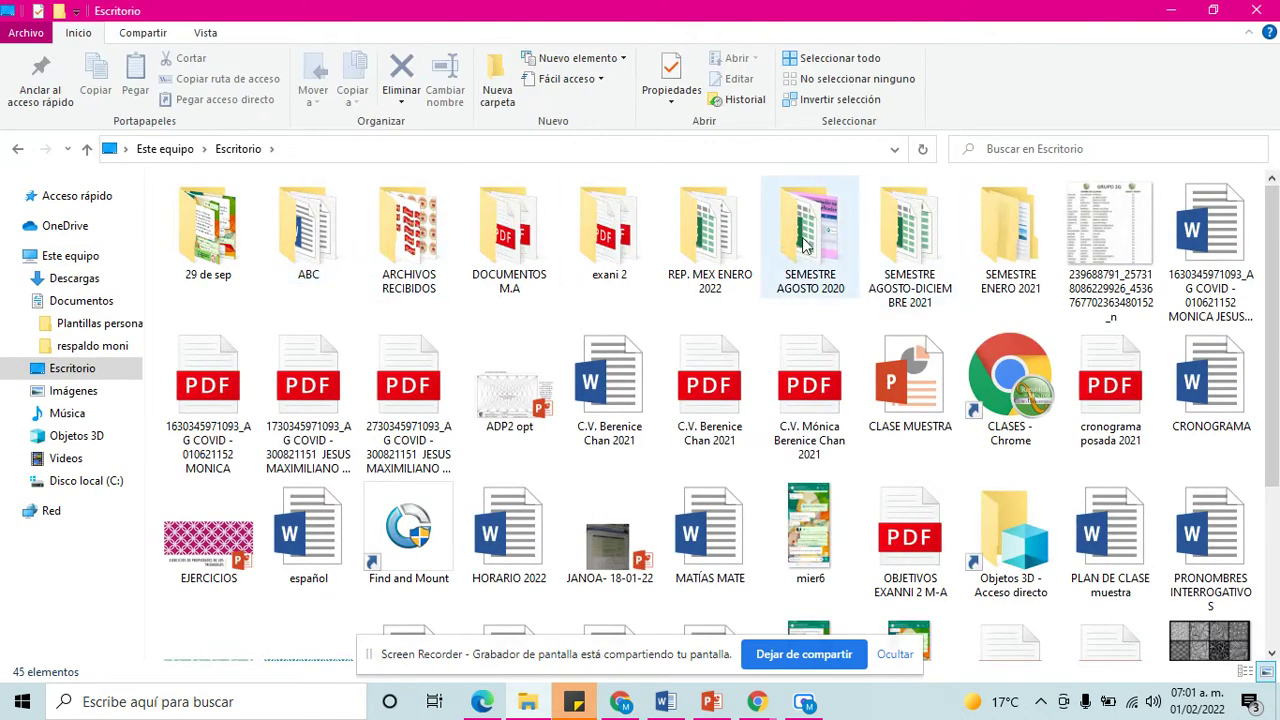
double_click(720, 256)
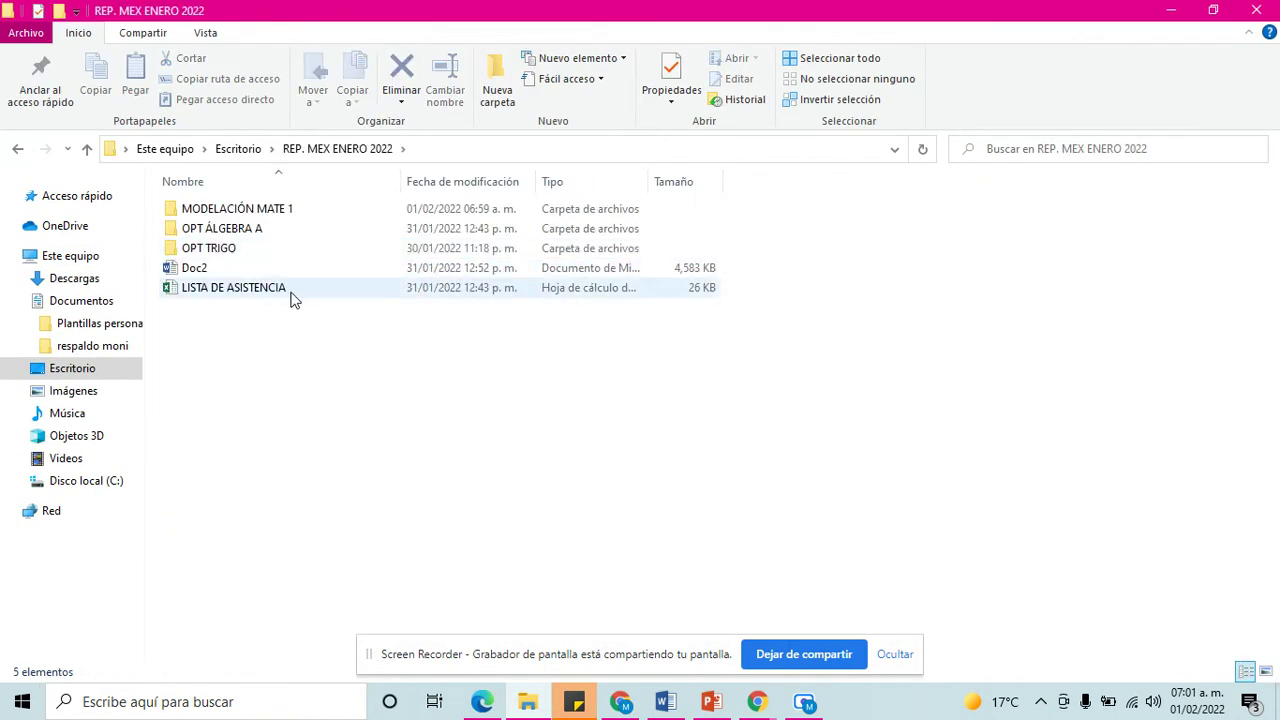
click(291, 293)
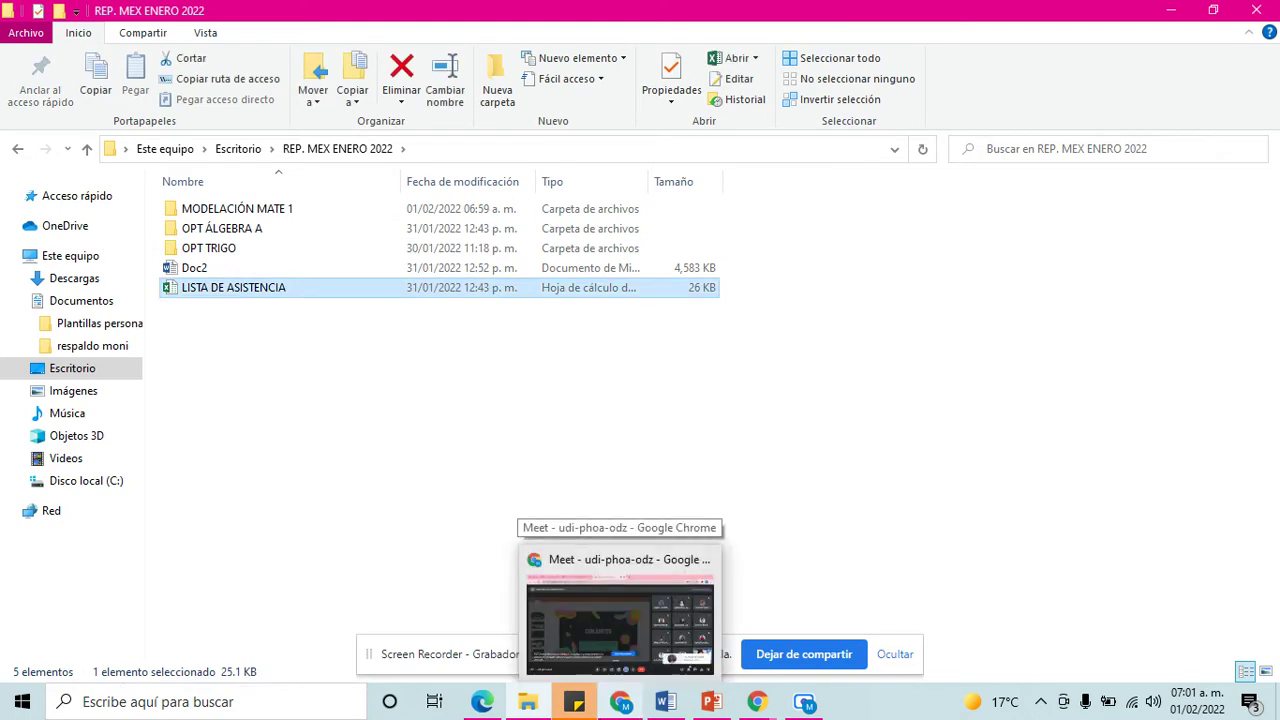
Bring up the attendance workbook in Excel and show its 2D TUT sheet
click(648, 706)
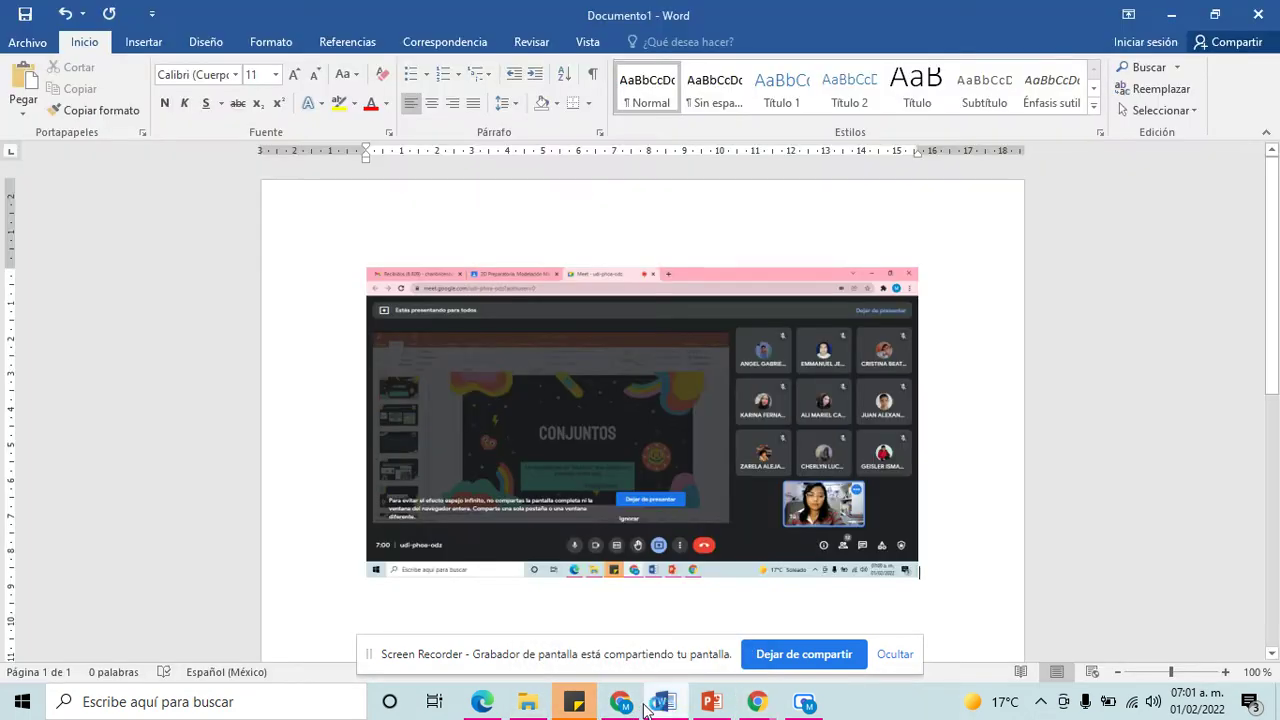
click(621, 706)
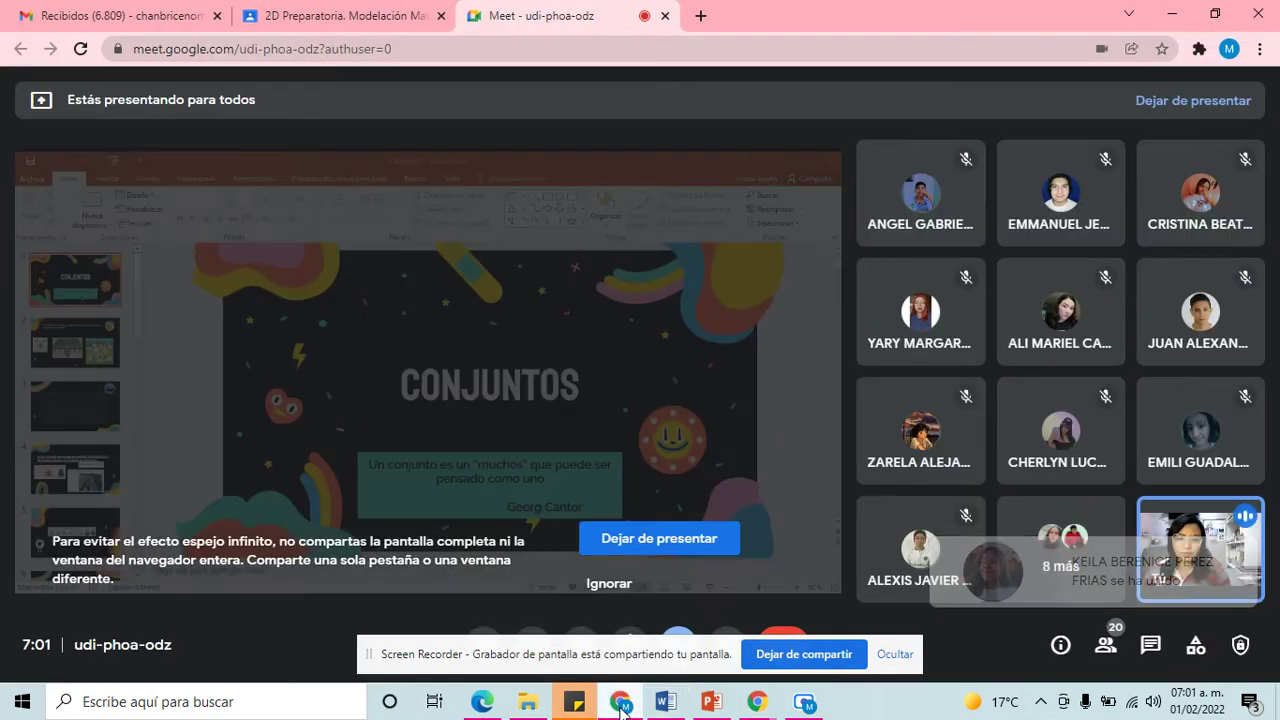
click(712, 705)
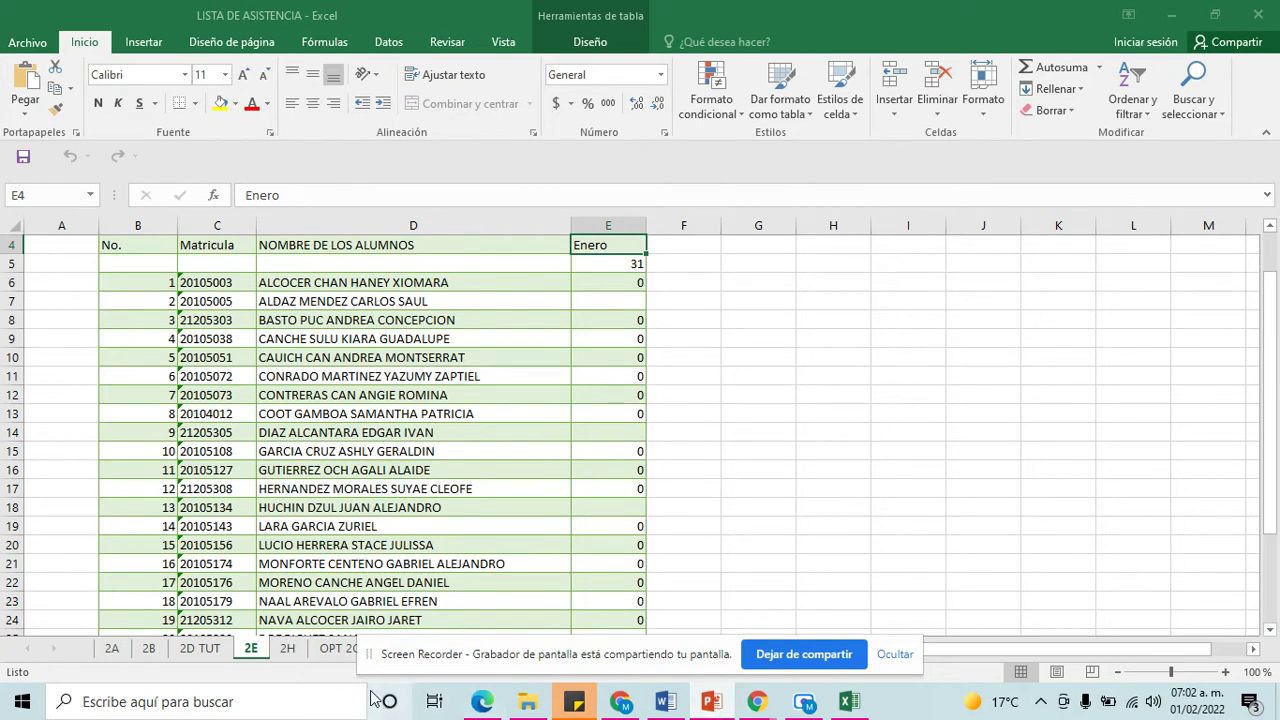
click(199, 648)
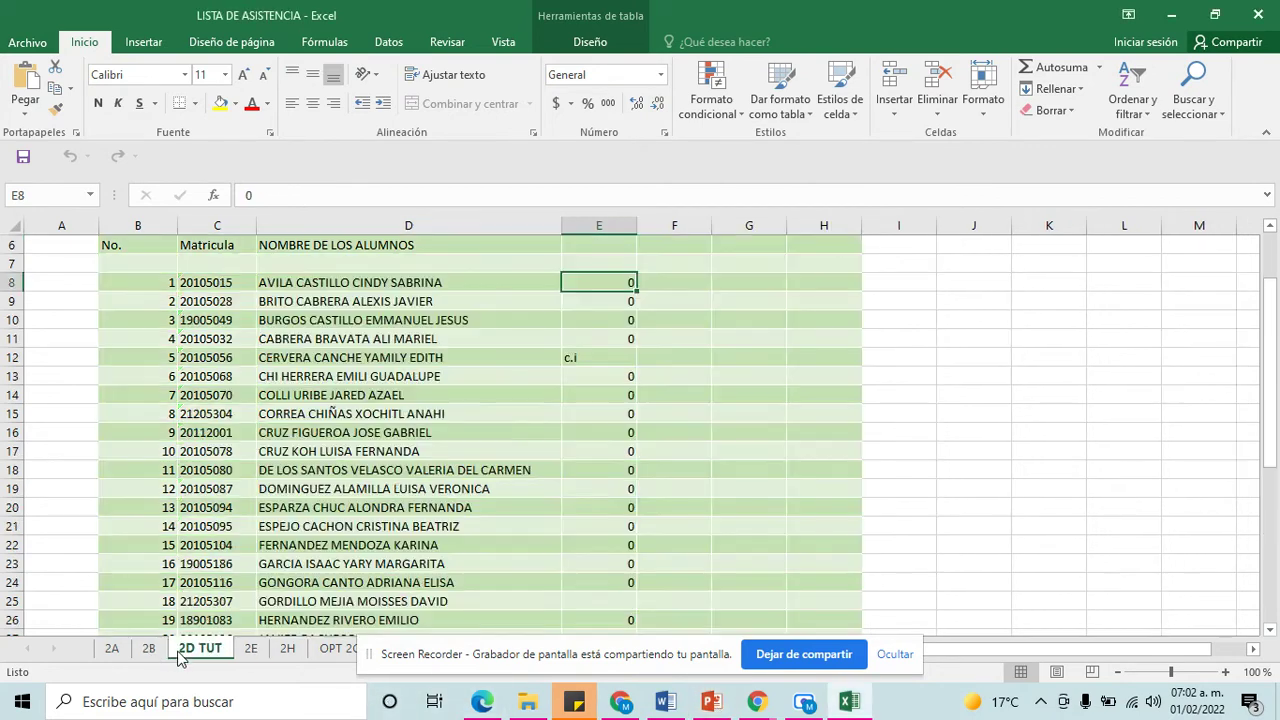
Return to the Meet call in Chrome, hide the screen-sharing notice, and turn off the camera and microphone
click(665, 701)
click(620, 702)
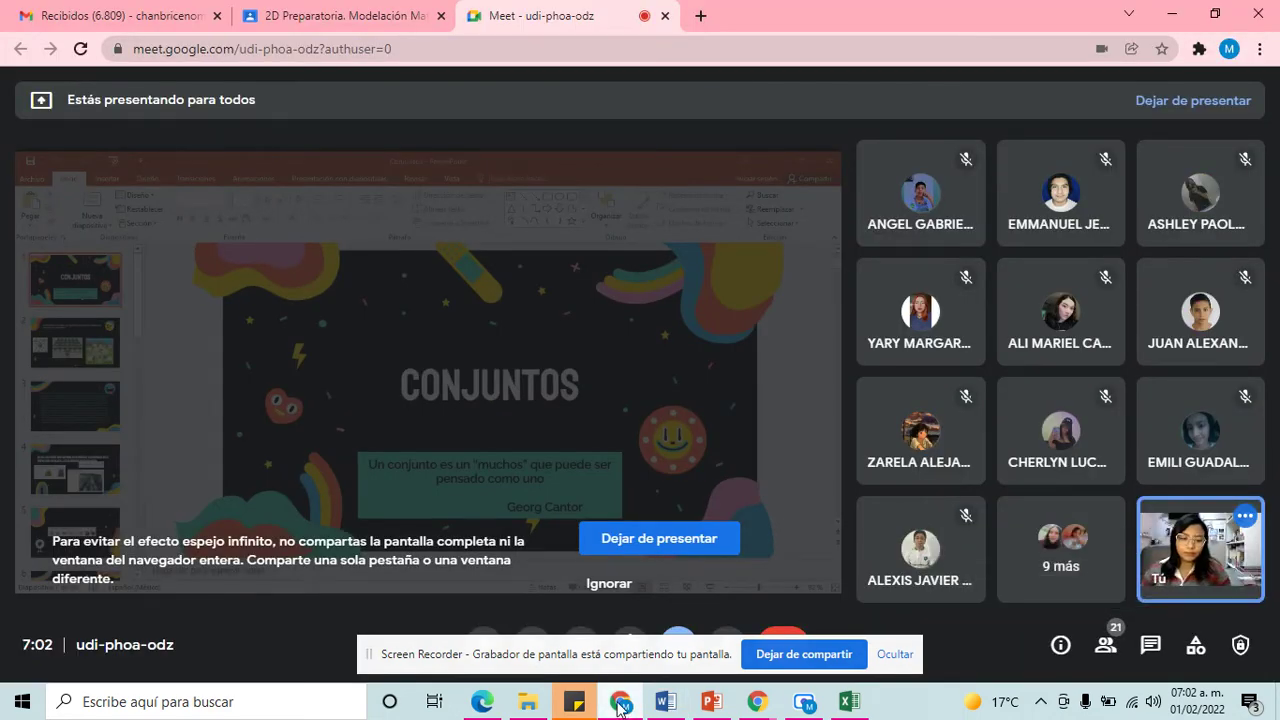
click(893, 658)
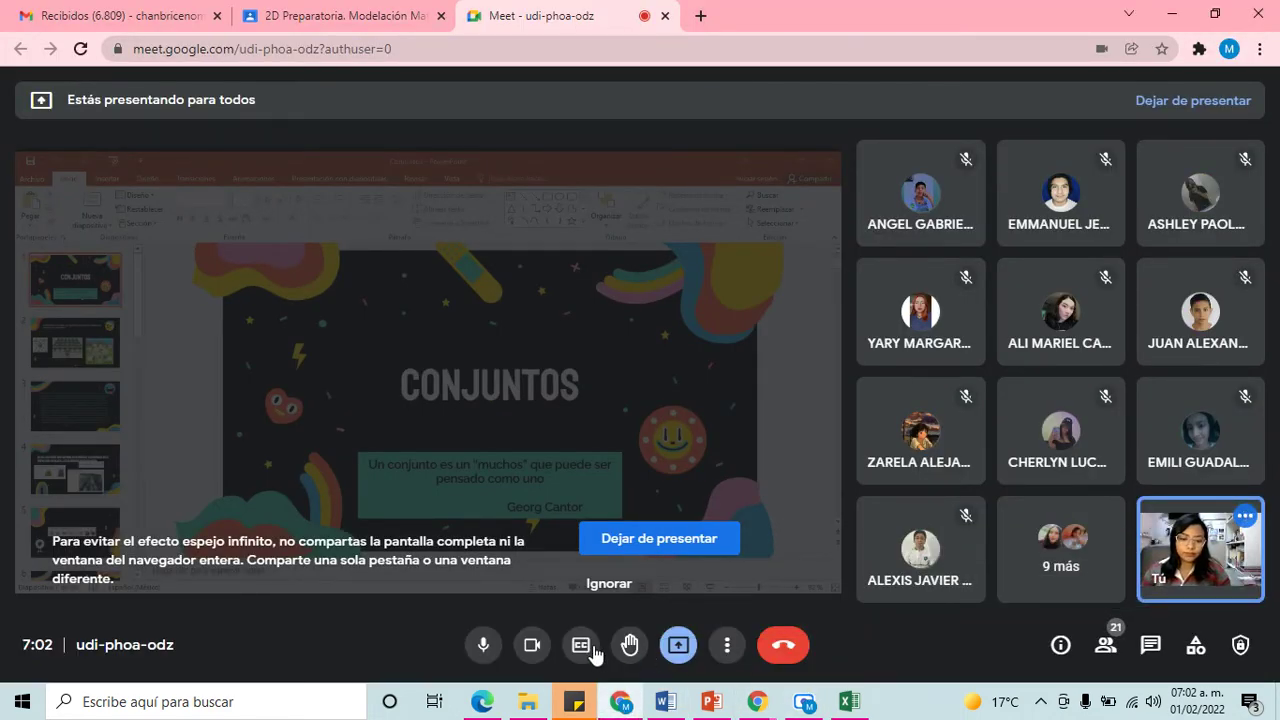
click(532, 645)
click(483, 645)
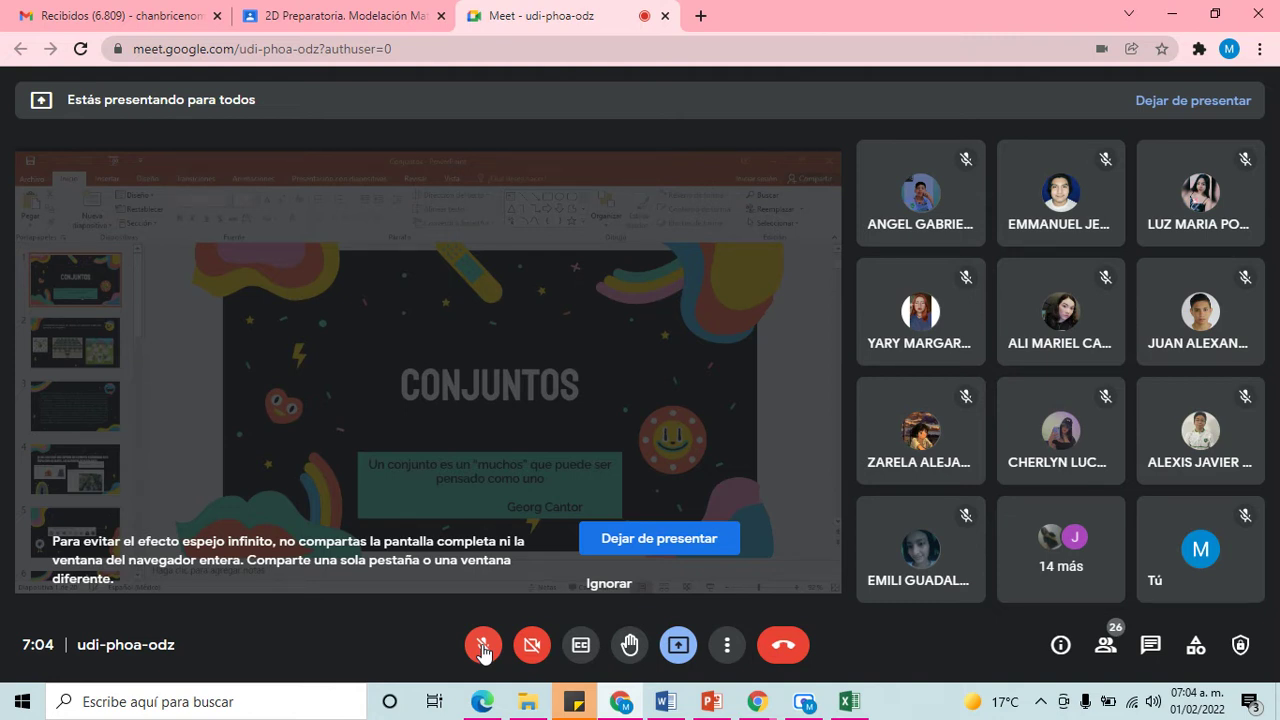
Turn the camera and microphone back on in the Meet call
click(533, 646)
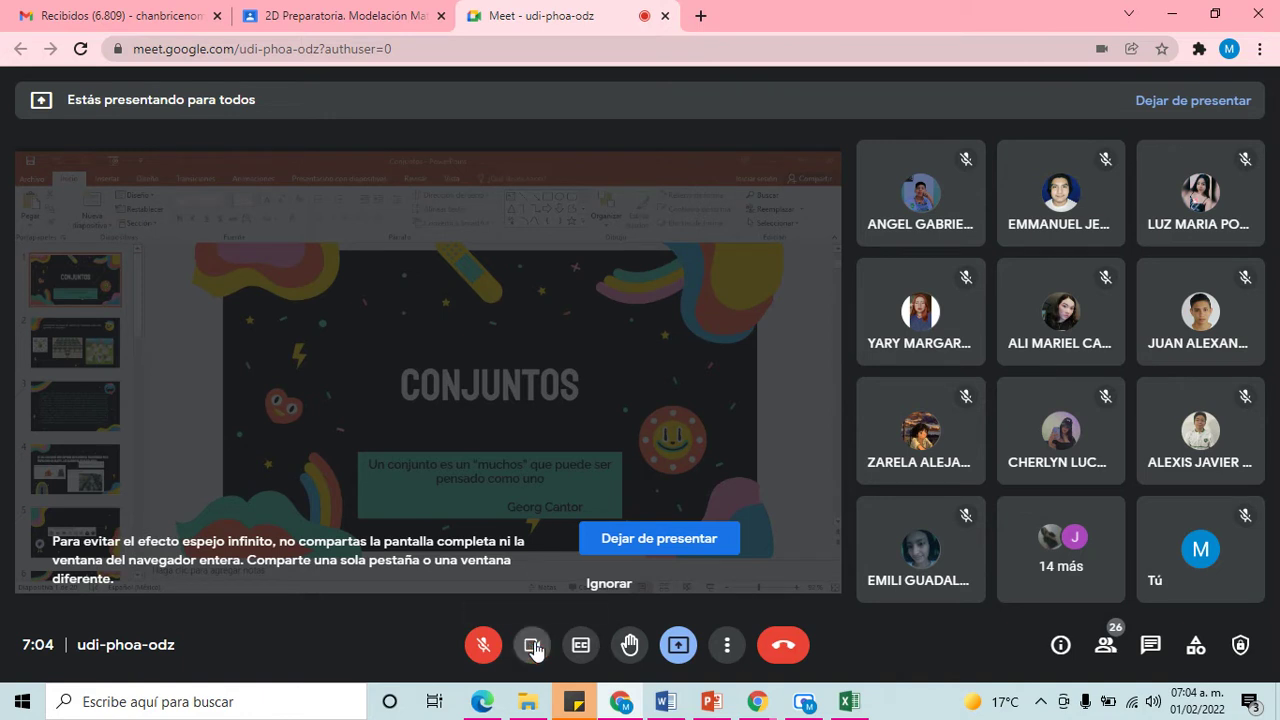
click(485, 646)
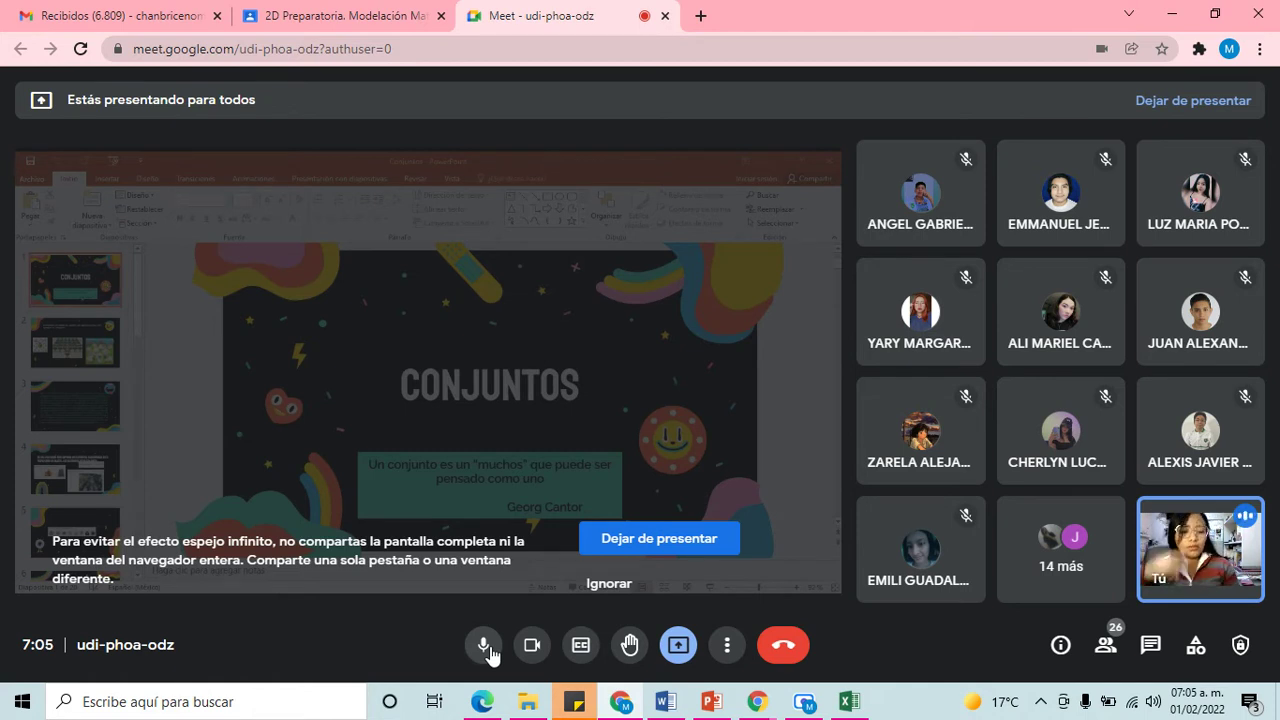
Switch to Excel and enter 0 for February 1 in cells F9, F10, F11 and F13, leaving F8 and F12 blank
click(852, 704)
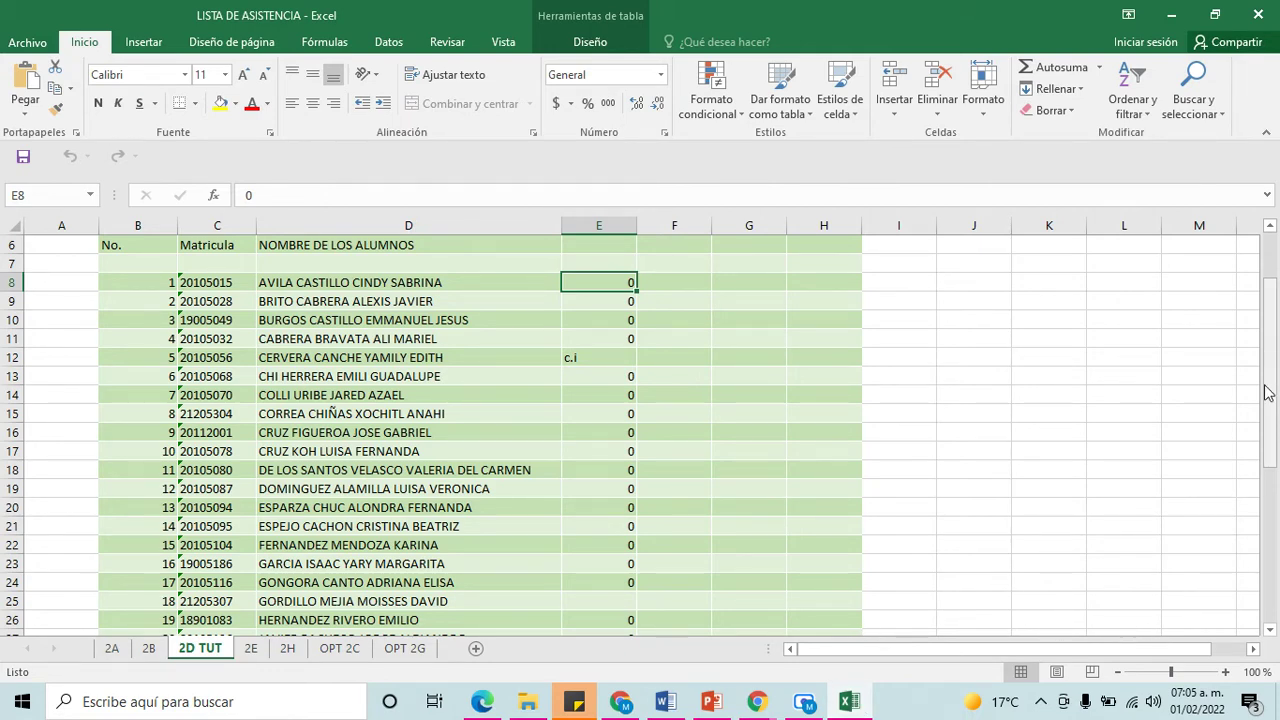
drag(1265, 392, 1269, 349)
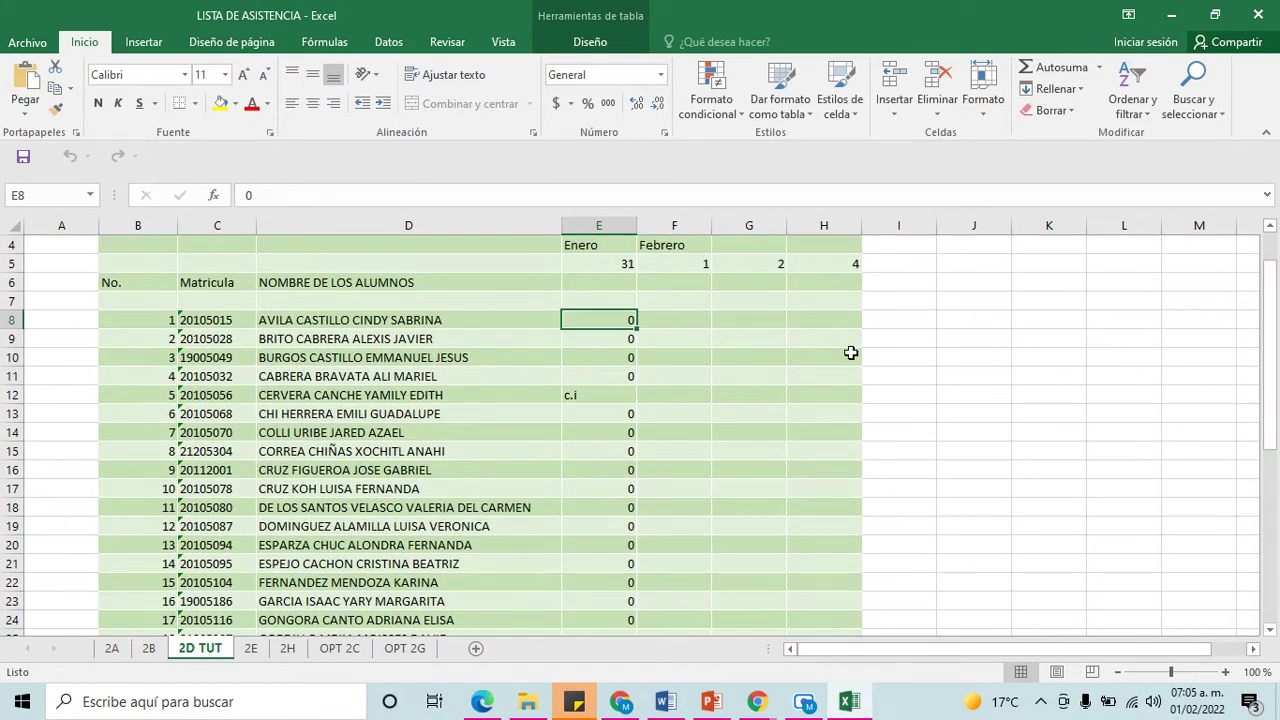
click(688, 320)
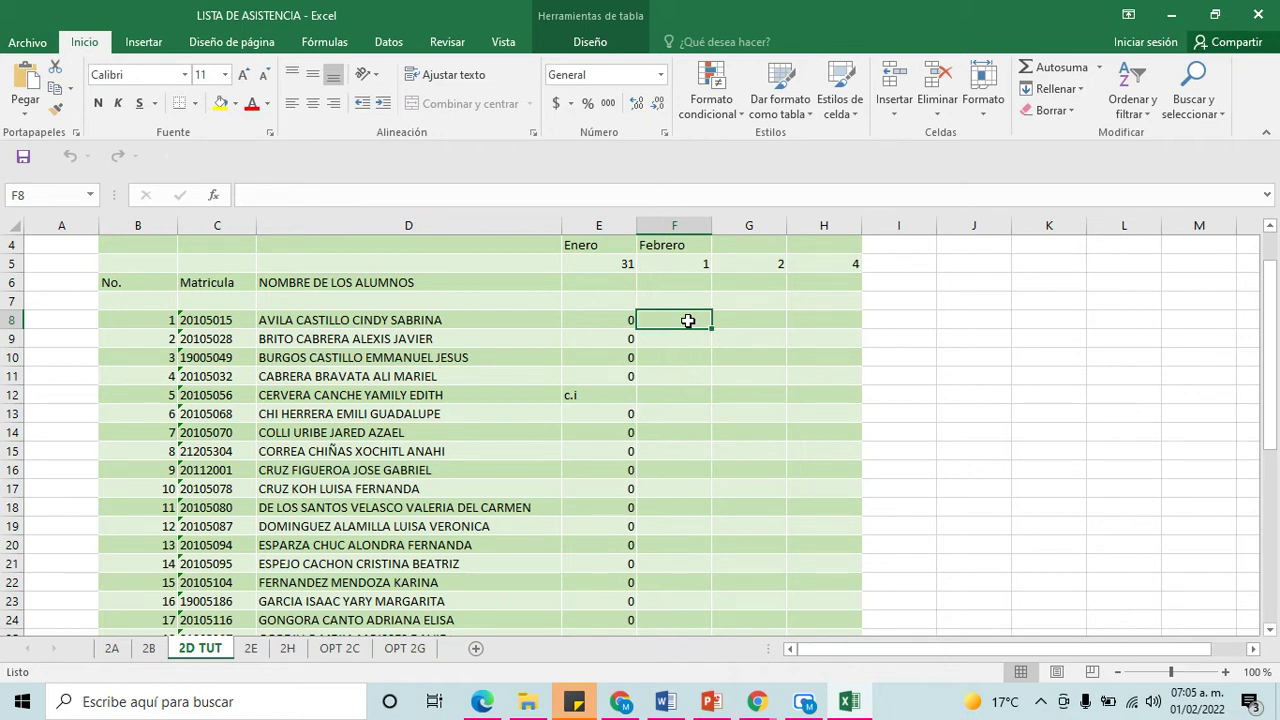
key(Return)
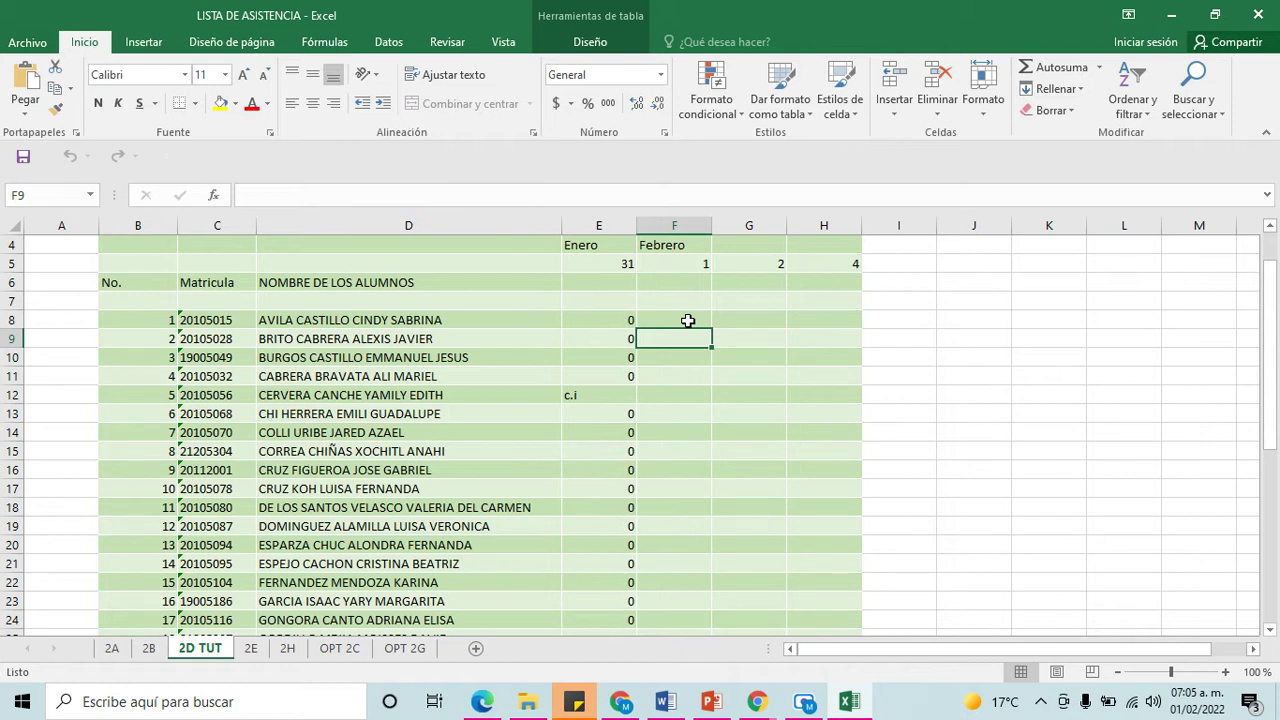
text(0)
key(Return)
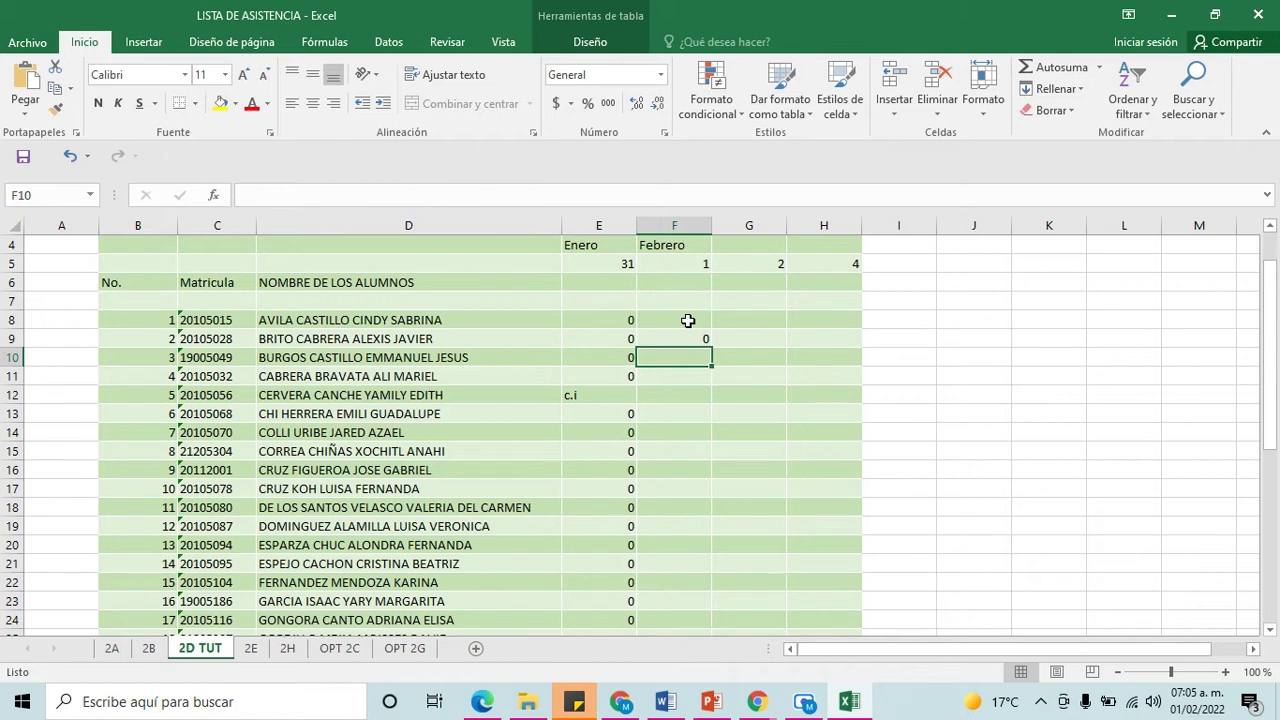
text(0)
key(Return)
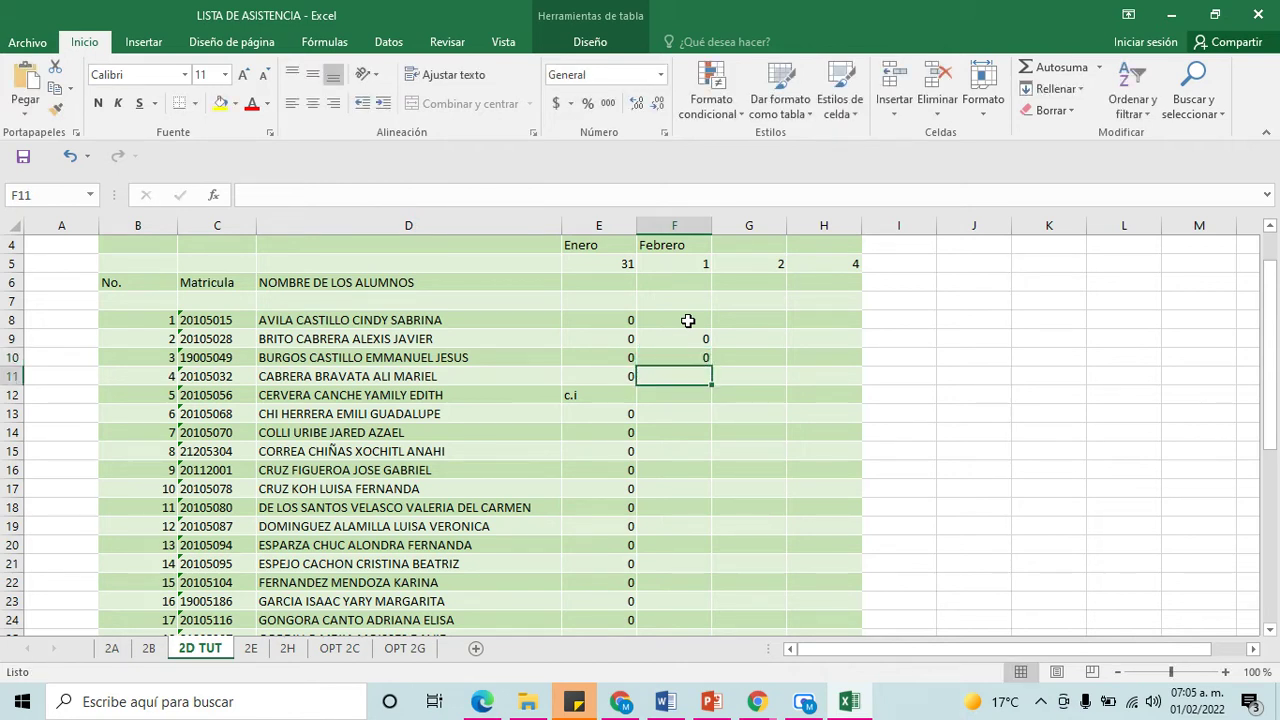
text(0)
key(Return)
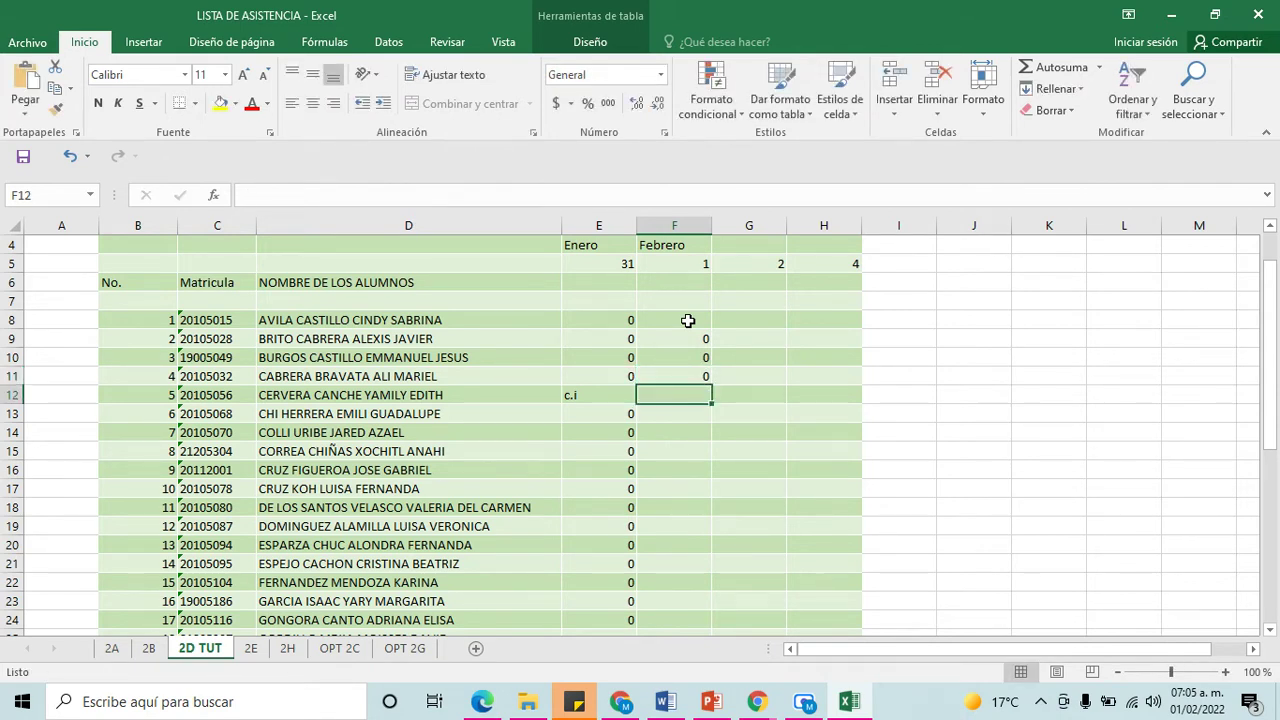
key(Return)
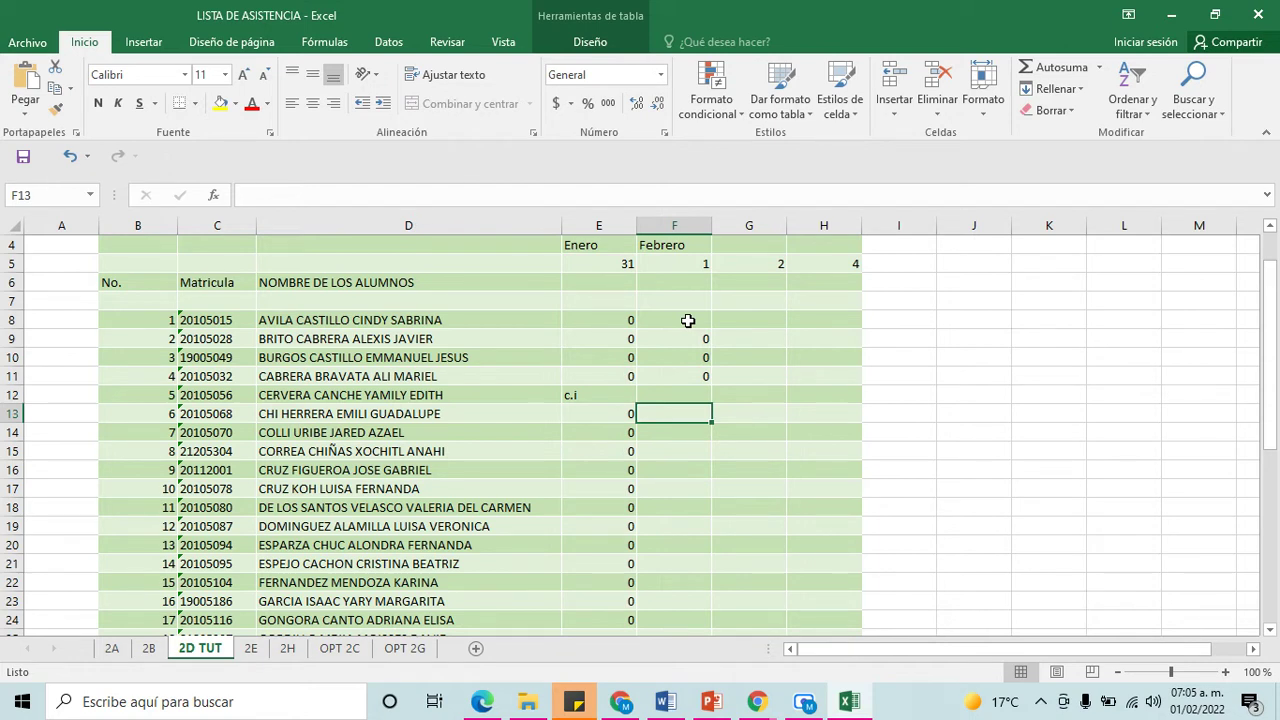
text(0)
key(Return)
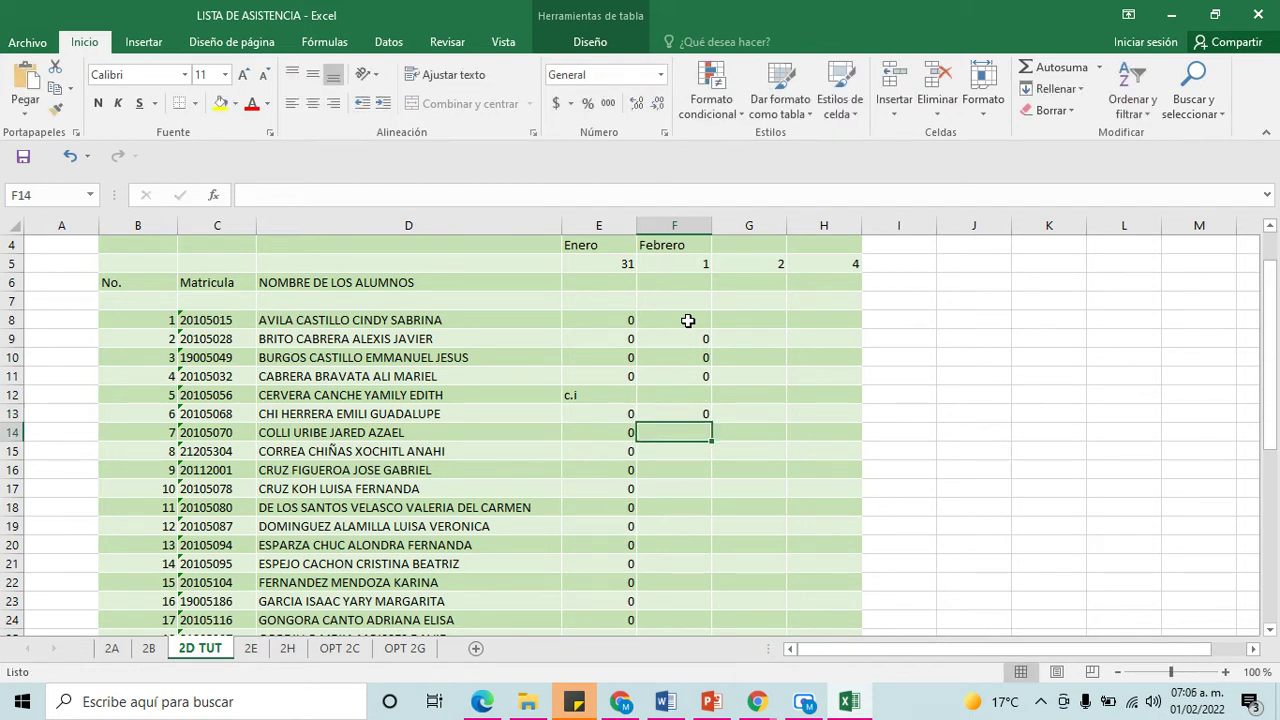
text(0)
key(Return)
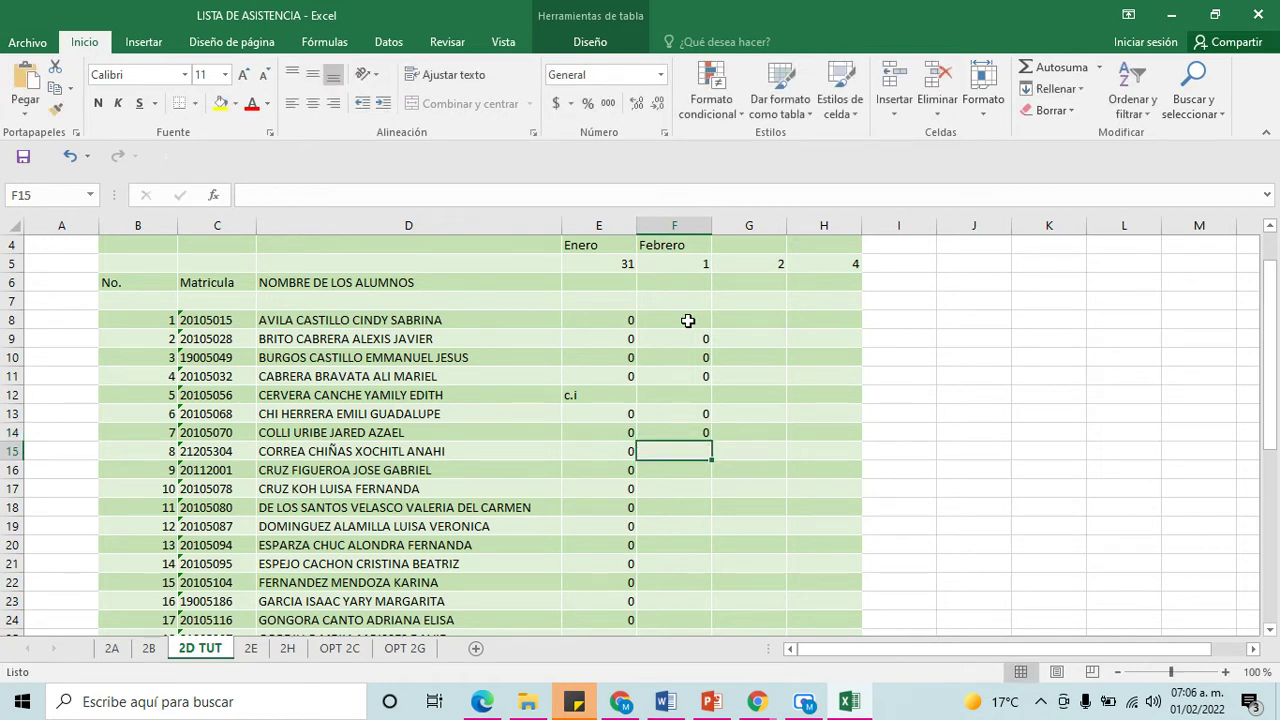
key(Up)
key(BackSpace)
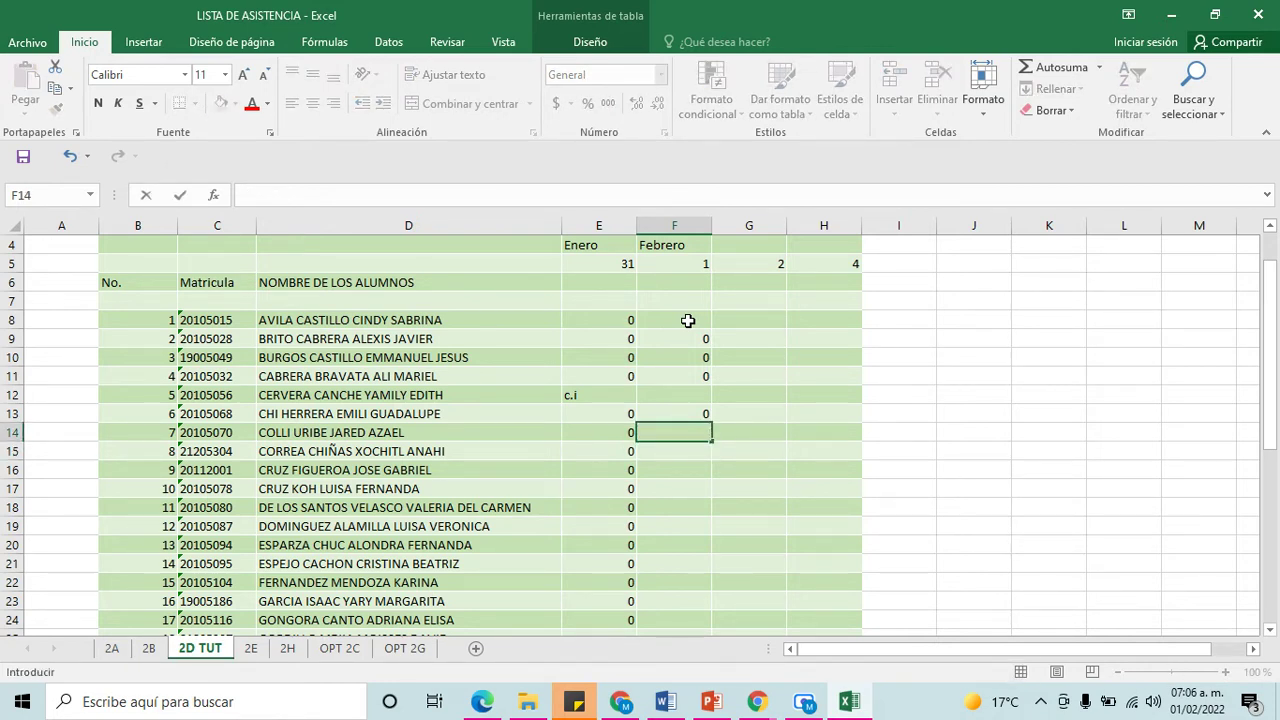
key(Return)
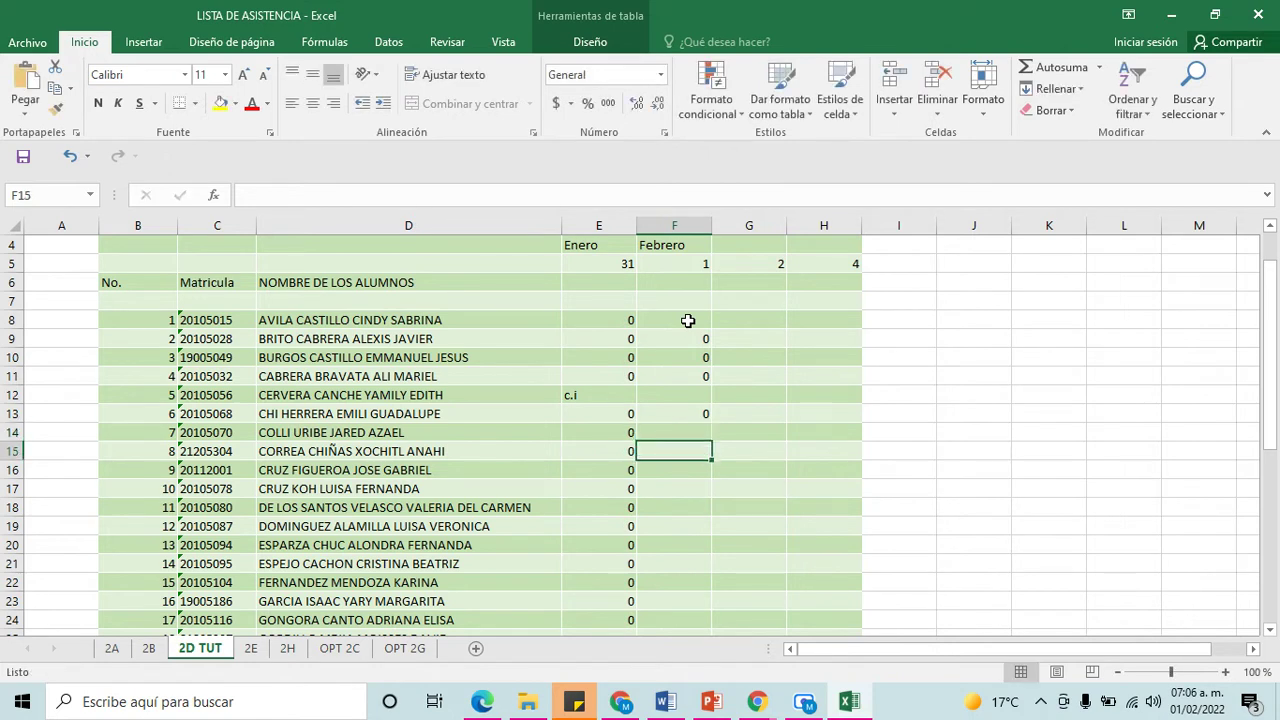
Enter 0 for February 1 in cells F16 and F17, leaving F15, F18 and F19 blank
key(Down)
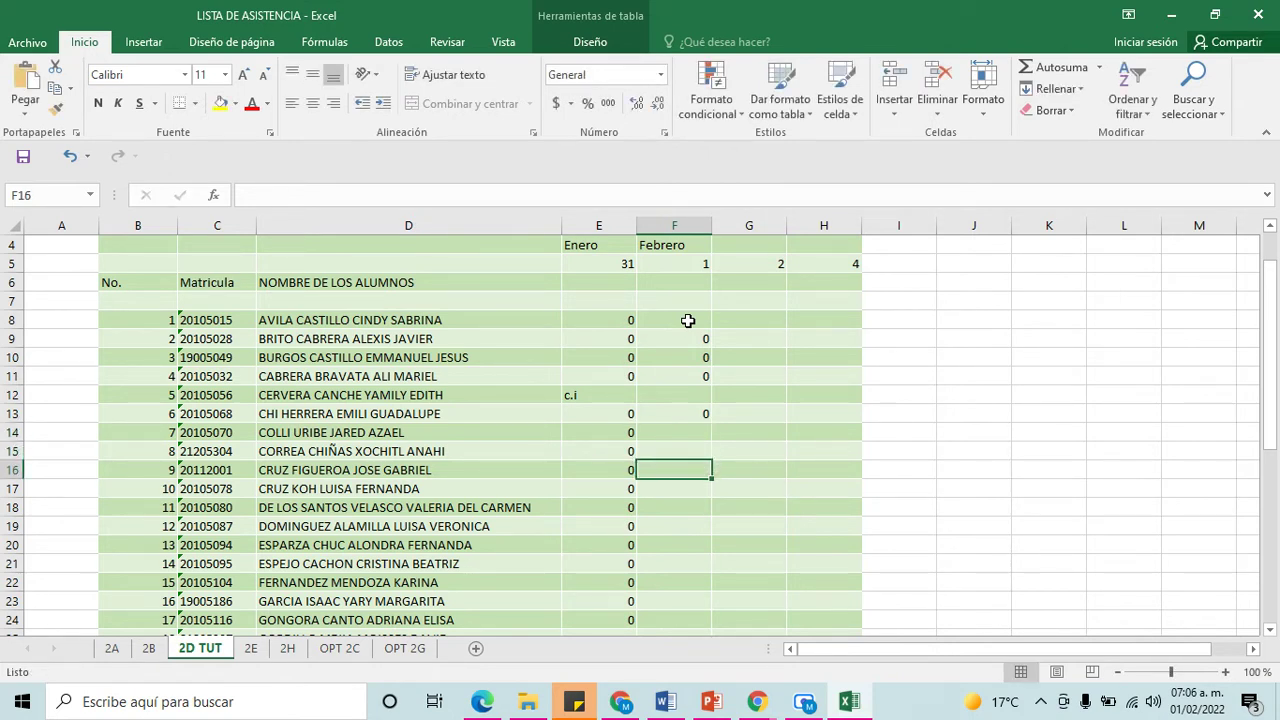
key(Down)
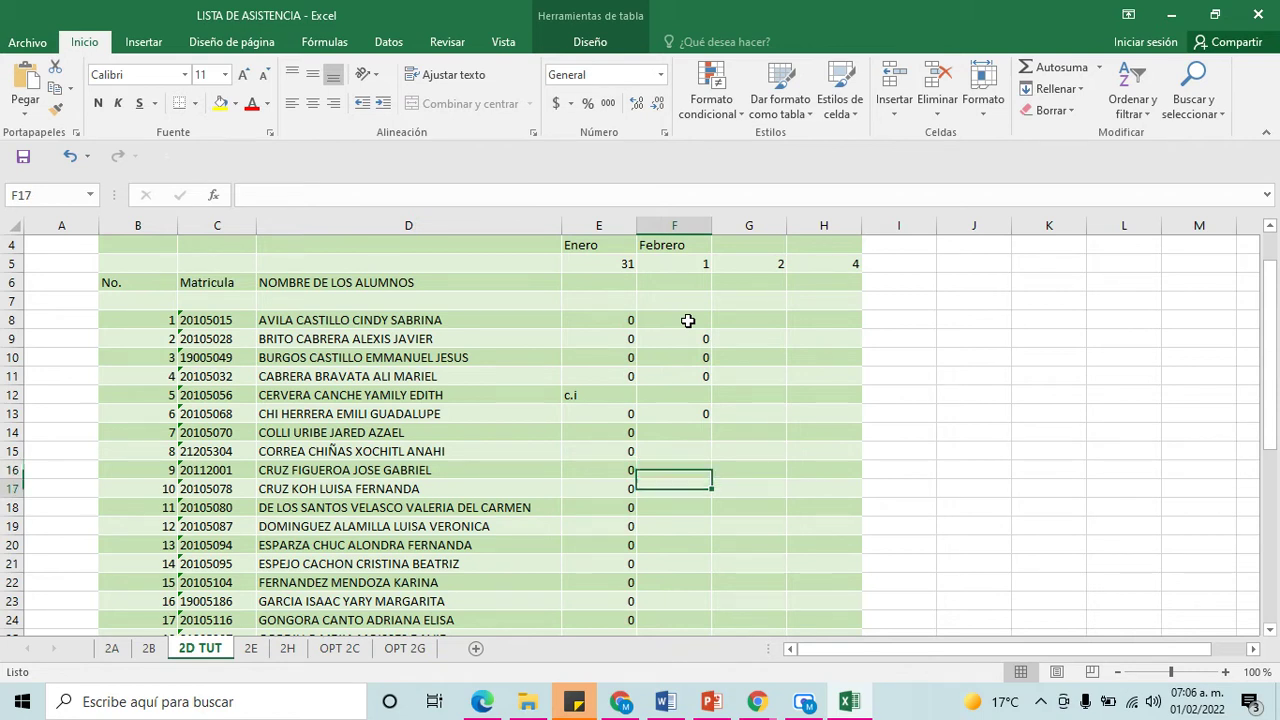
key(Up)
text(0)
key(Return)
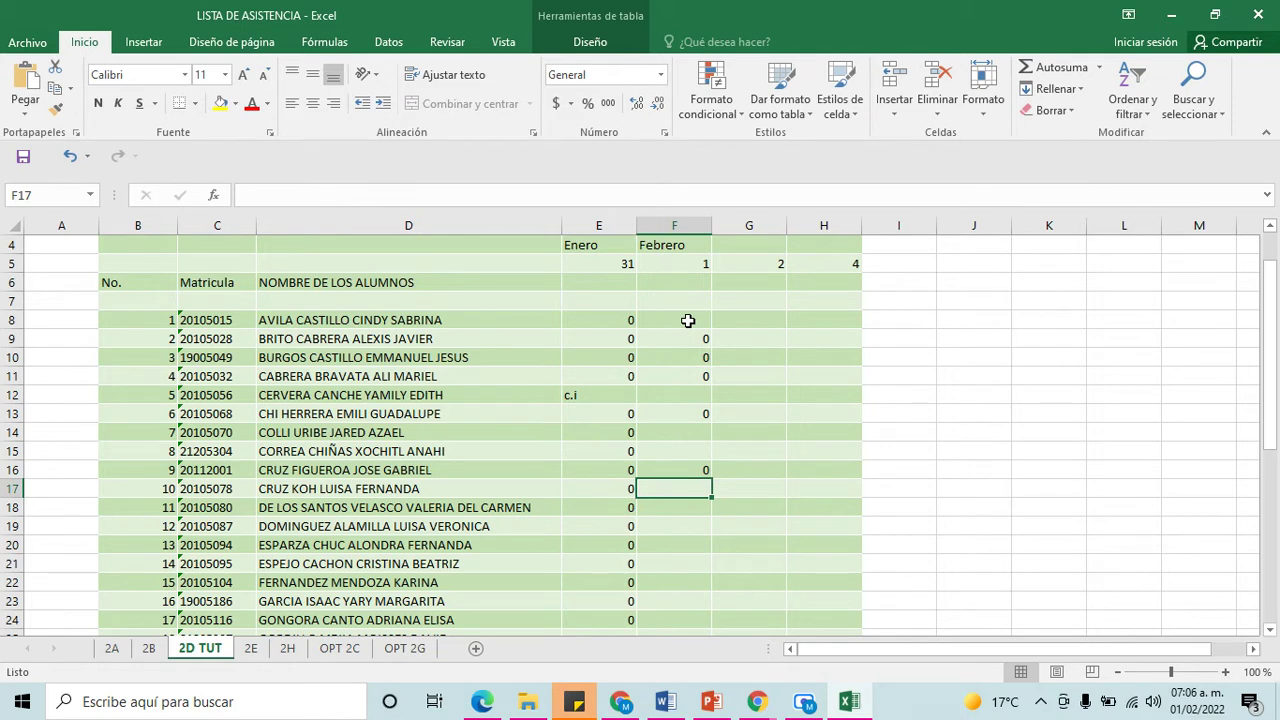
text(0)
key(Return)
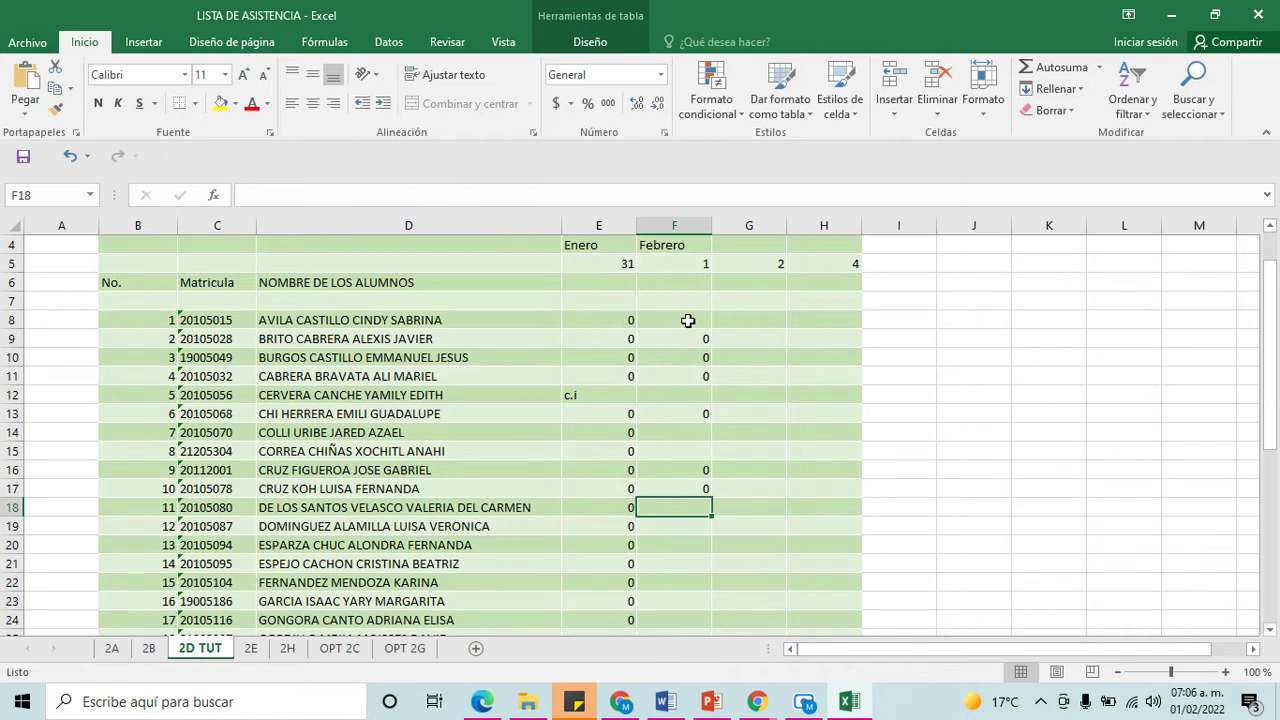
key(Return)
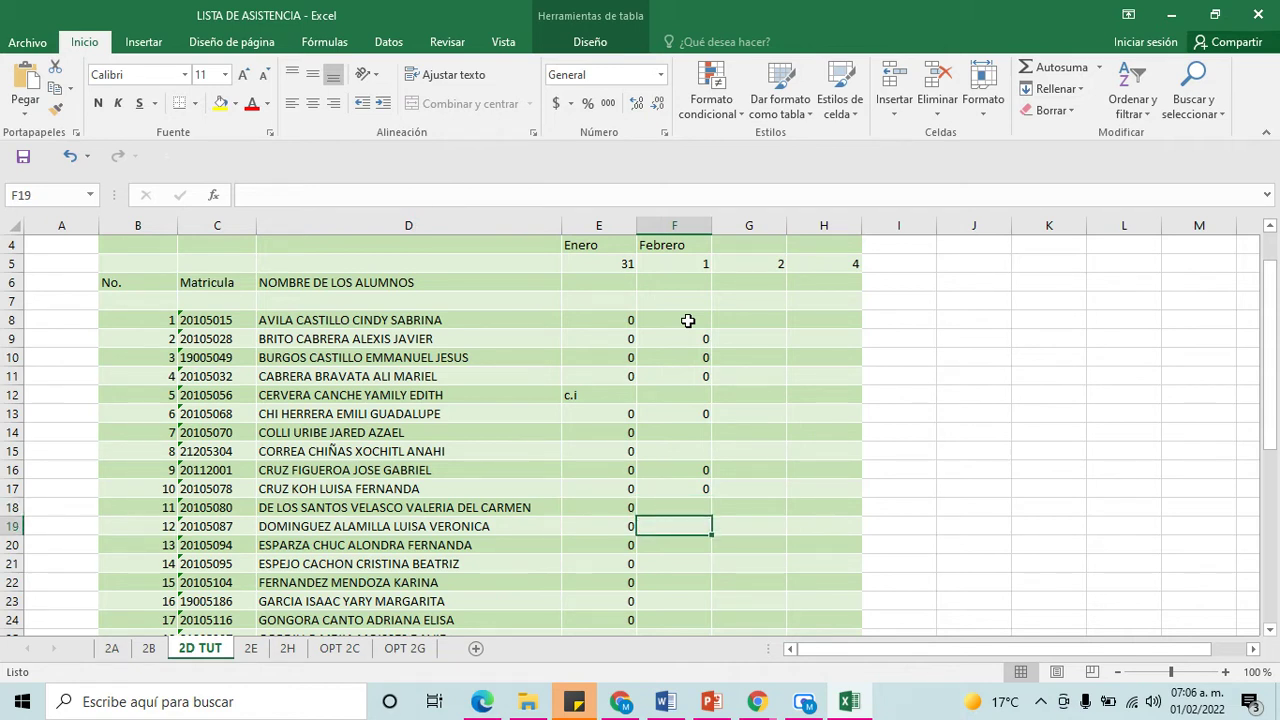
key(Return)
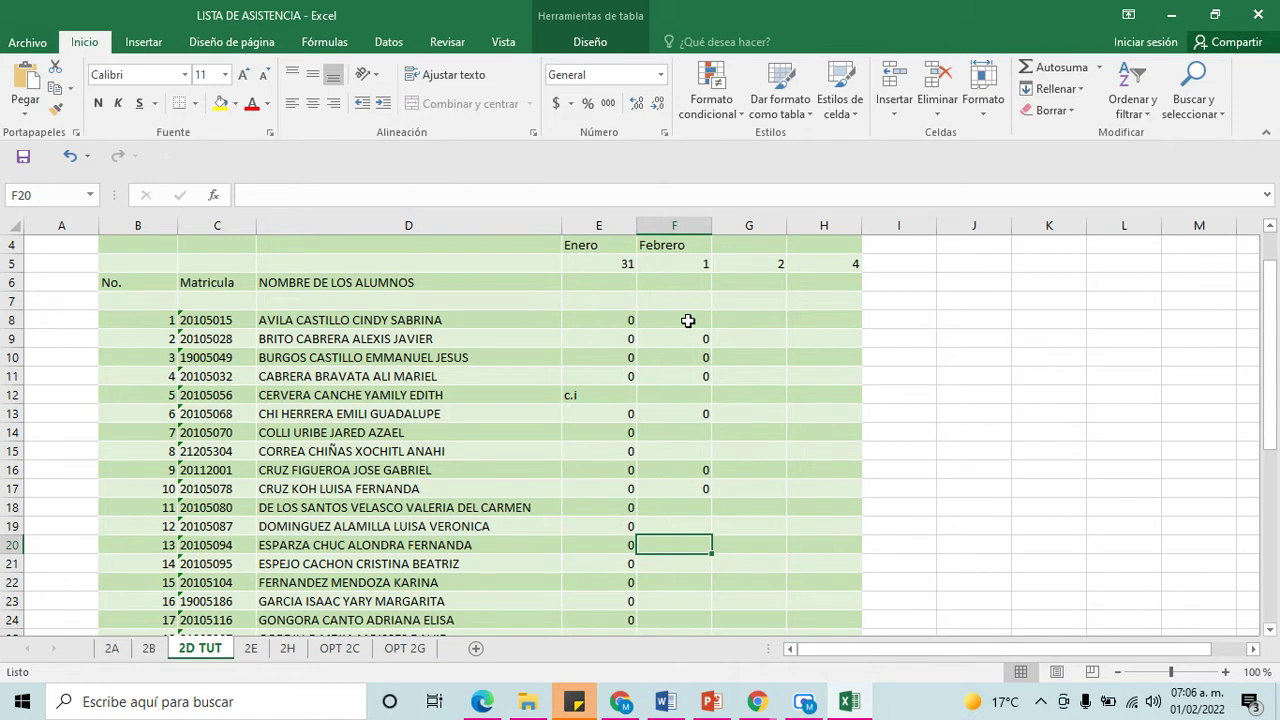
Leave F20 blank and enter 0 for February 1 in cells F21, F22 and F23
key(Return)
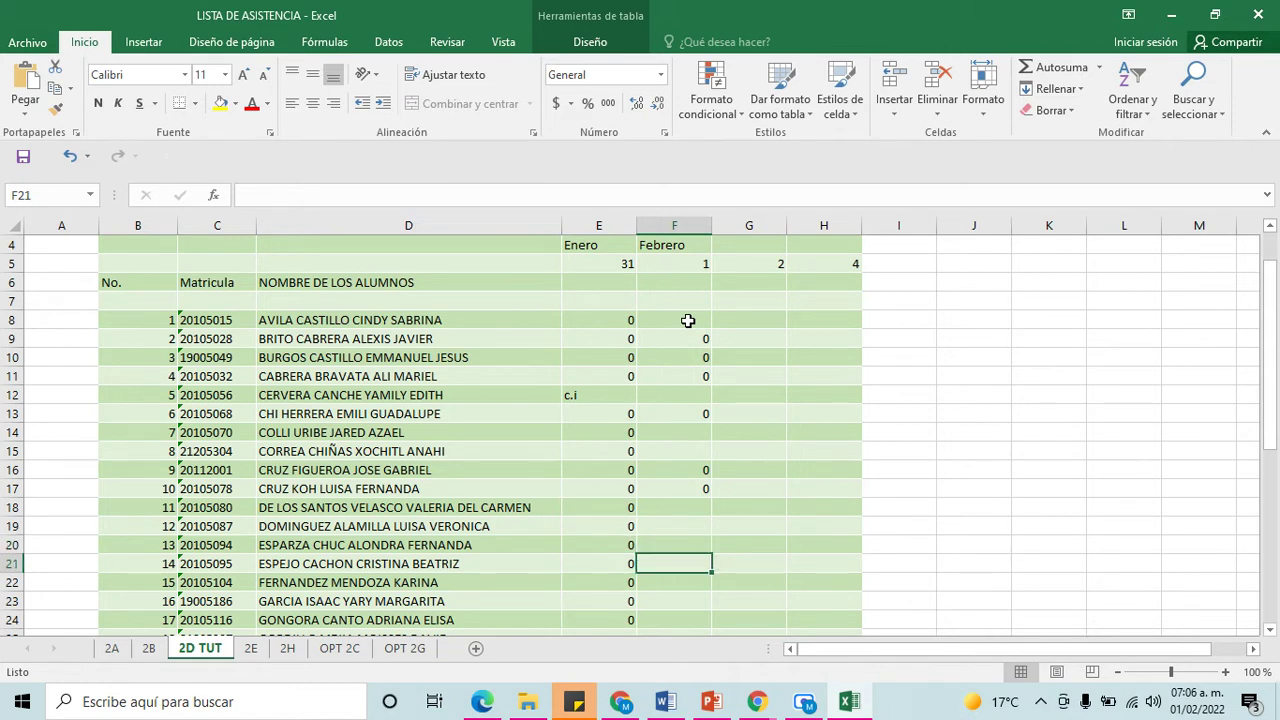
text(0)
key(Return)
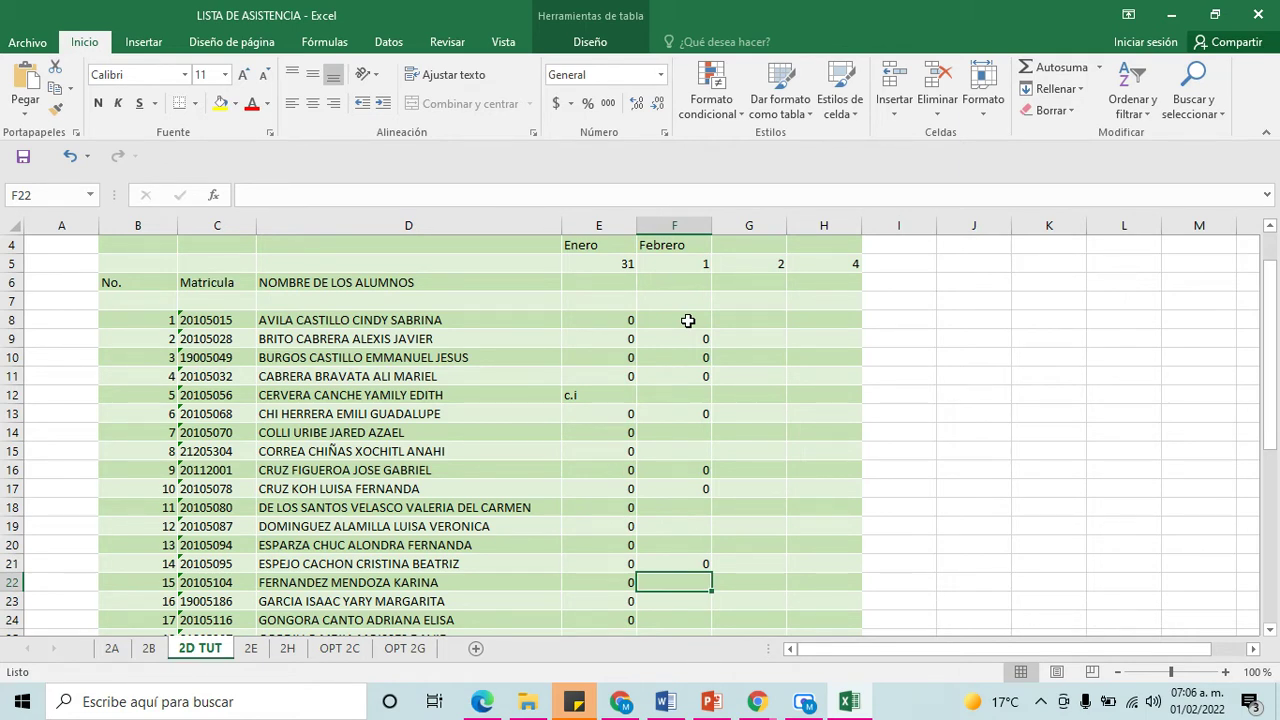
text(0)
key(Return)
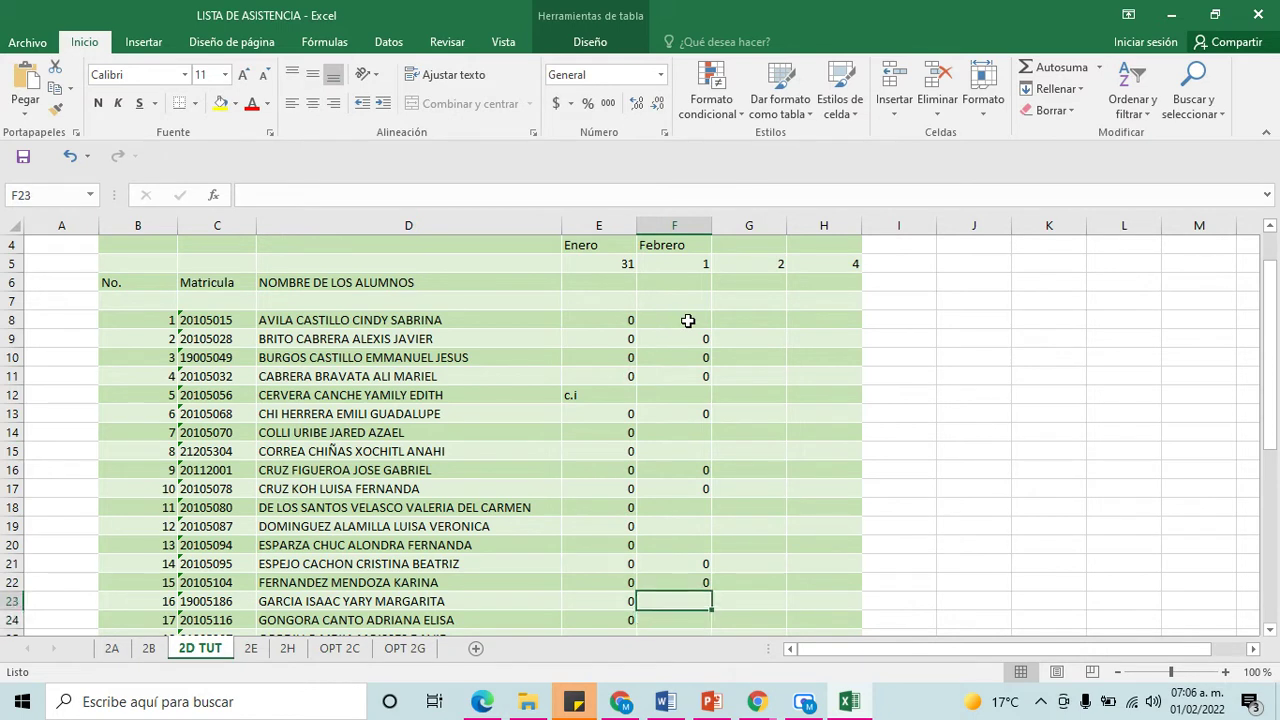
text(0)
key(Return)
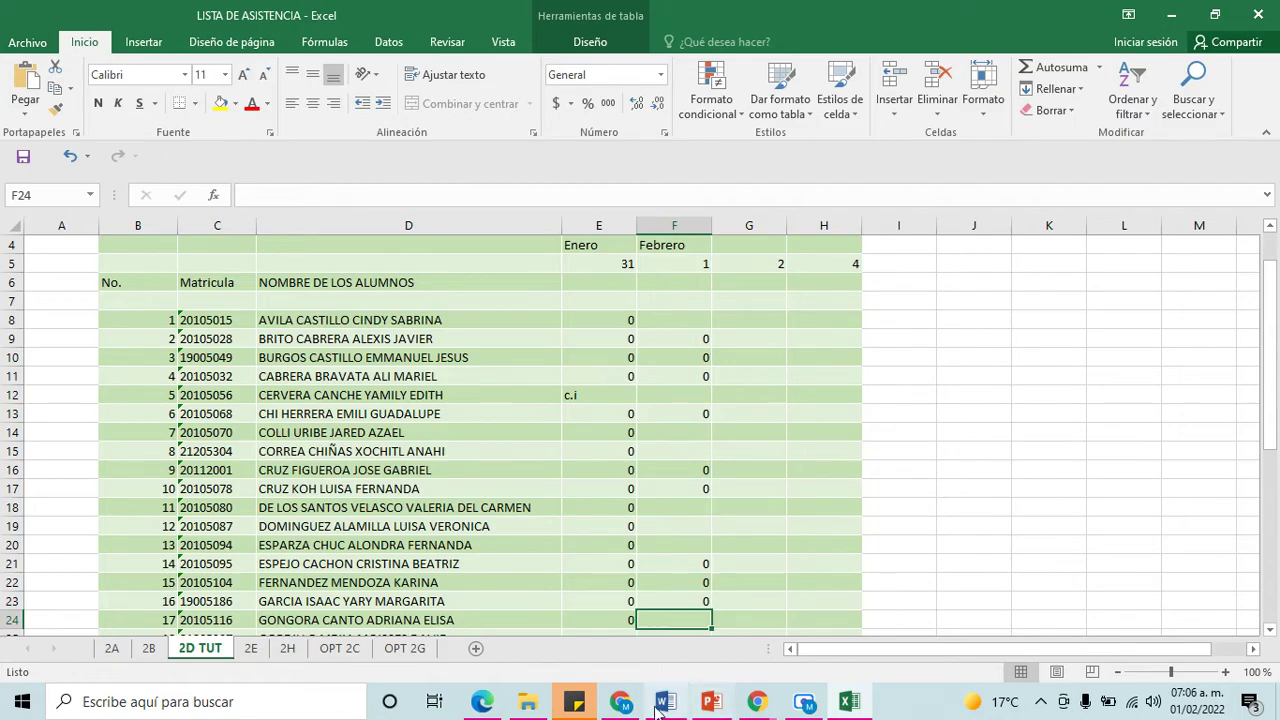
Switch to the Meet call in Chrome, open the in-call chat to check its messages, and return to the Excel attendance sheet
click(622, 702)
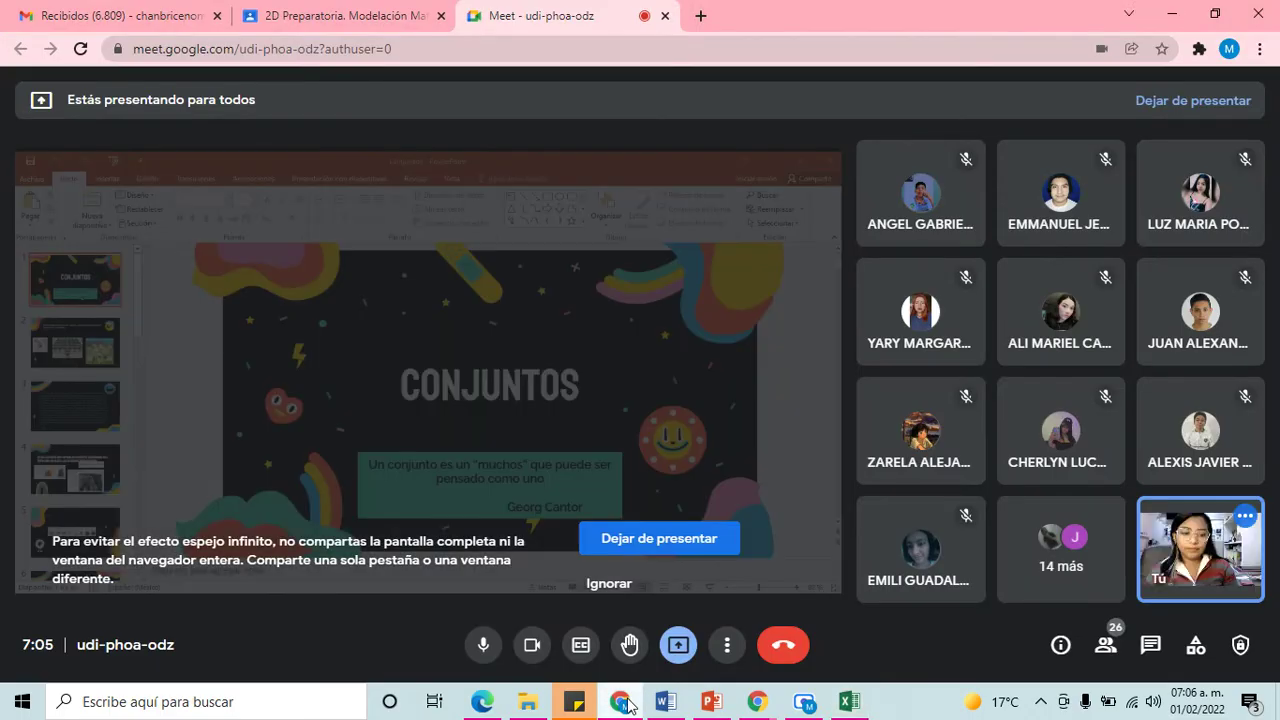
click(1149, 644)
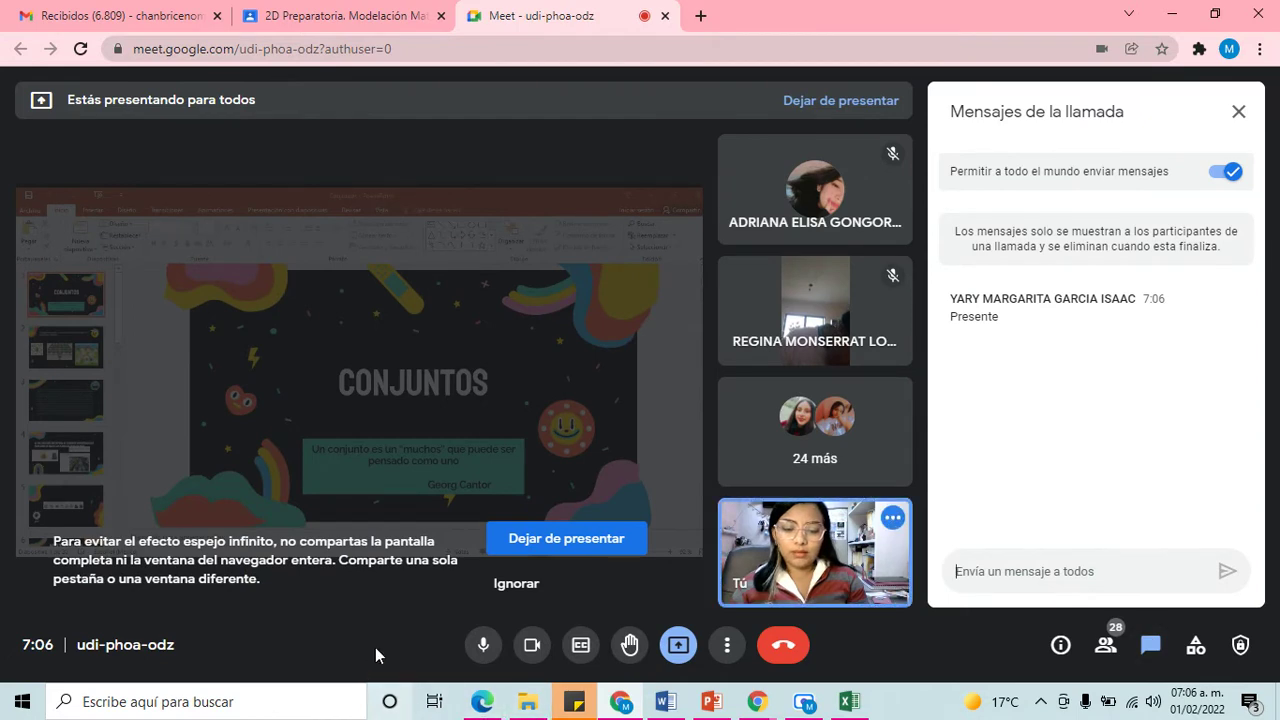
click(862, 711)
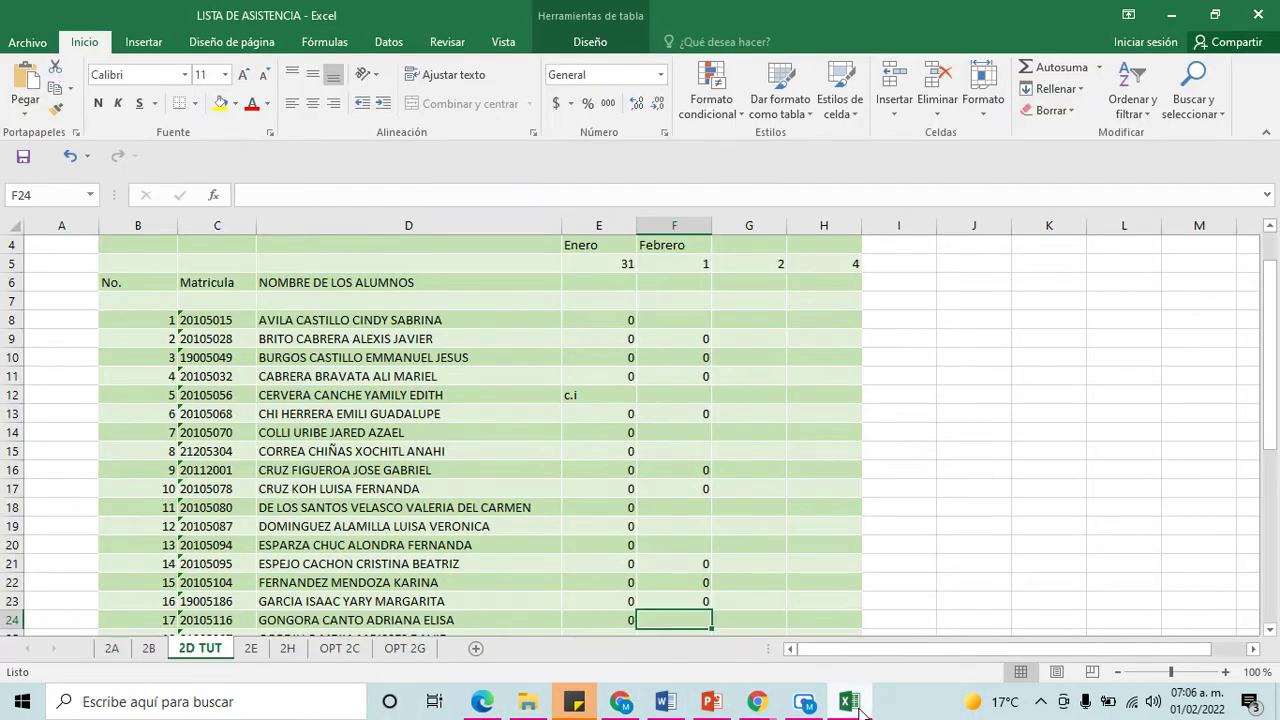
Enter 0 for February 1 in cells F24, F26 and F27, leaving F25 blank
text(0)
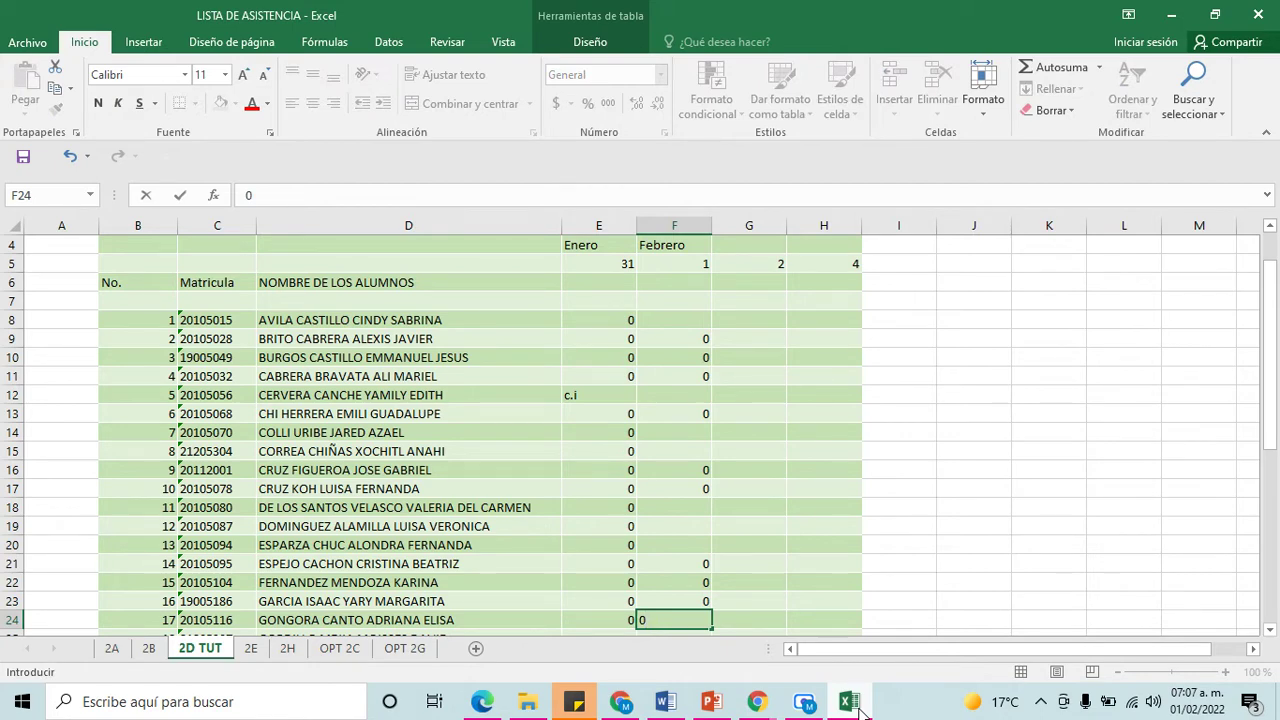
key(Return)
key(Return)
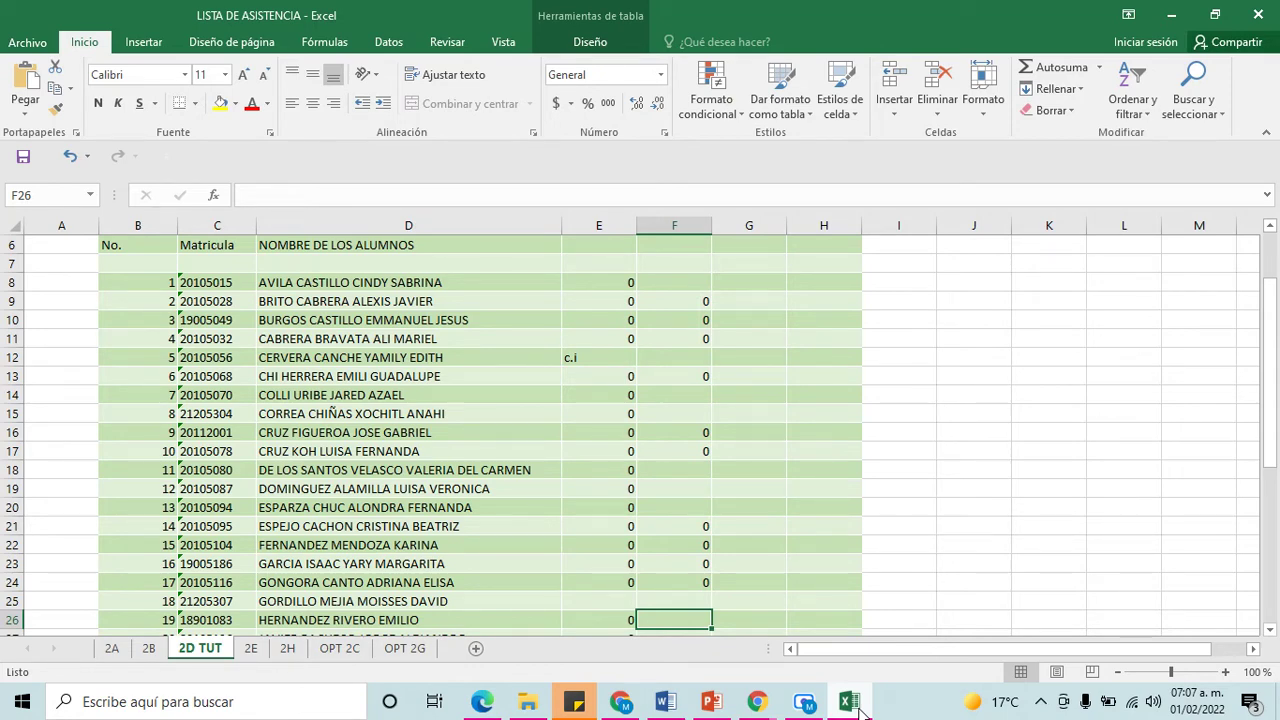
key(Return)
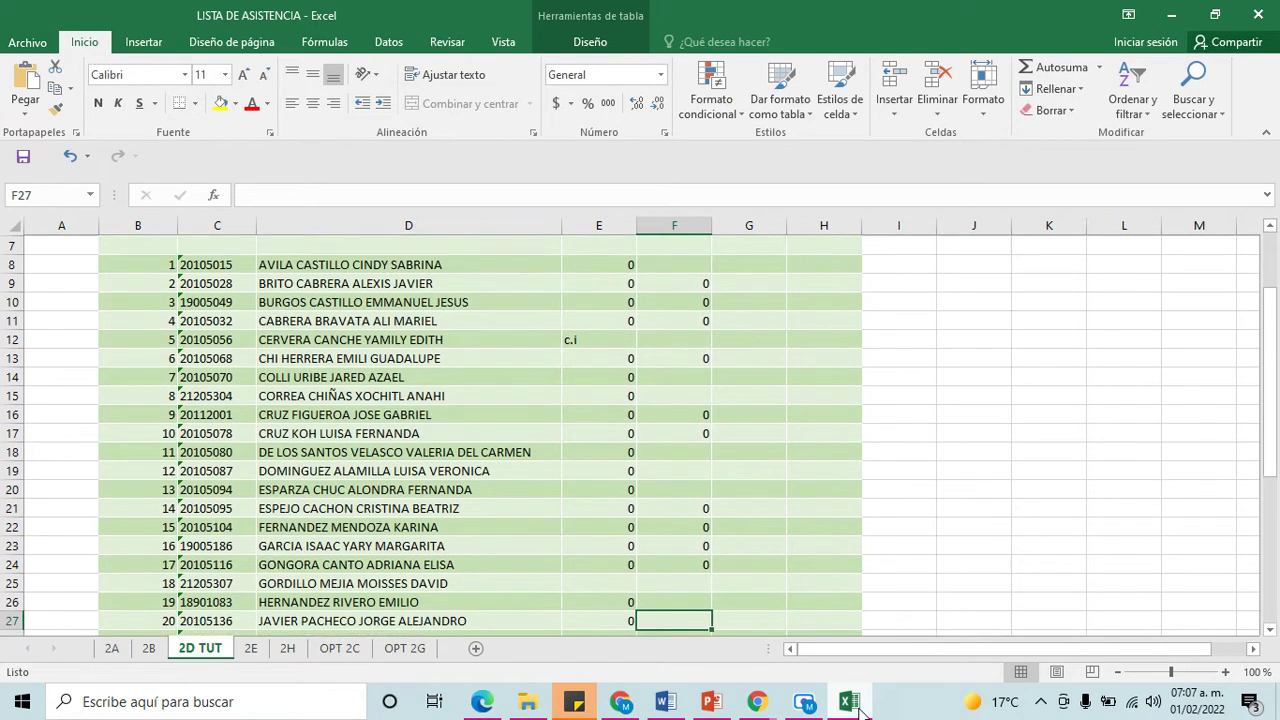
key(Up)
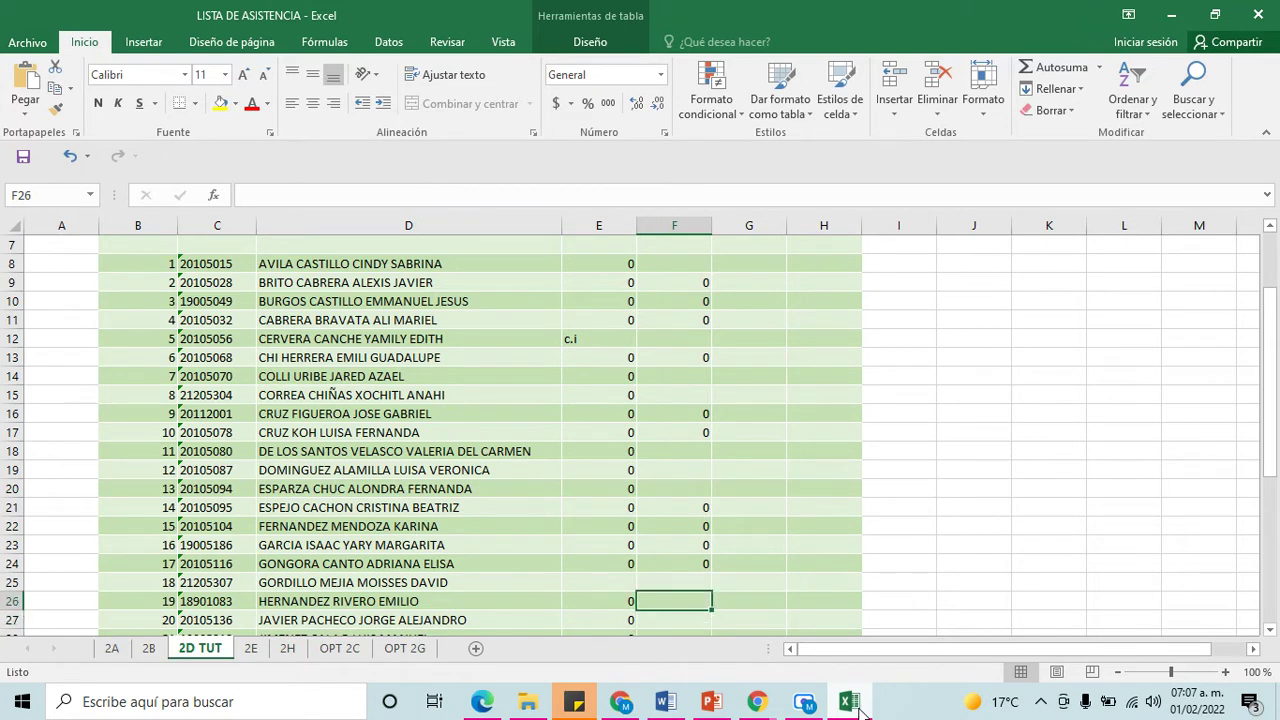
text(0)
key(Return)
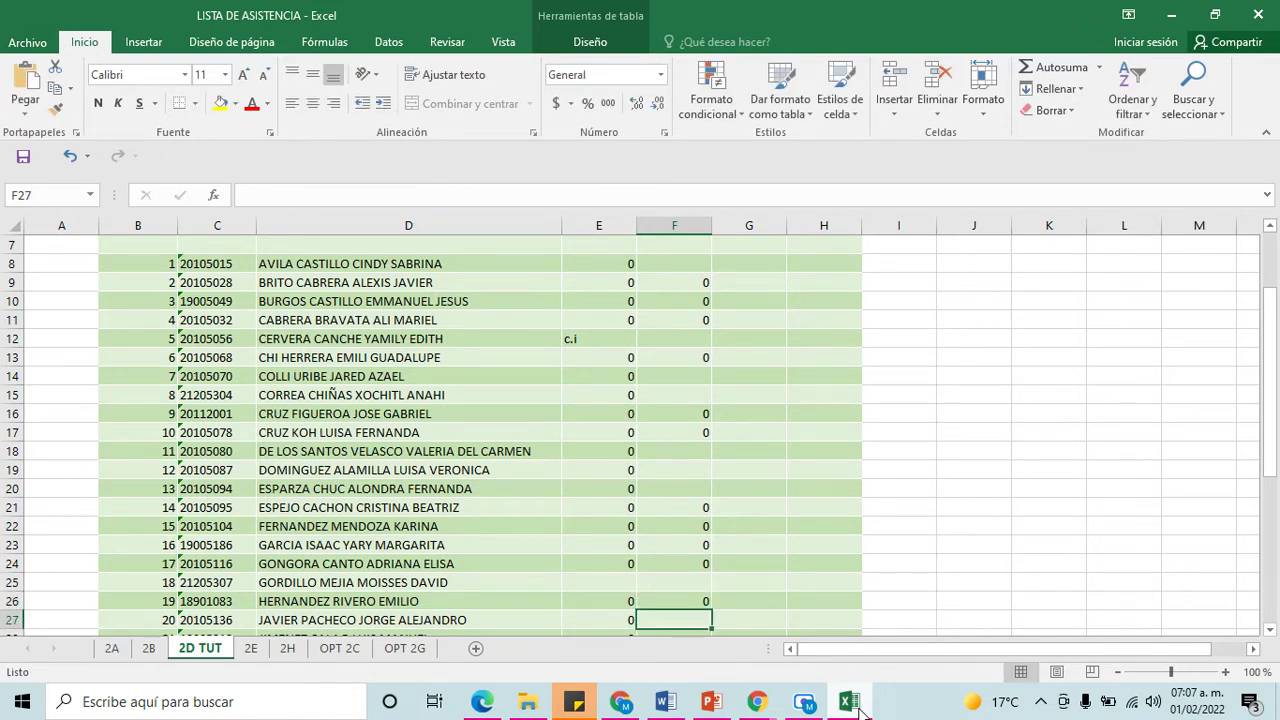
text(0)
key(Return)
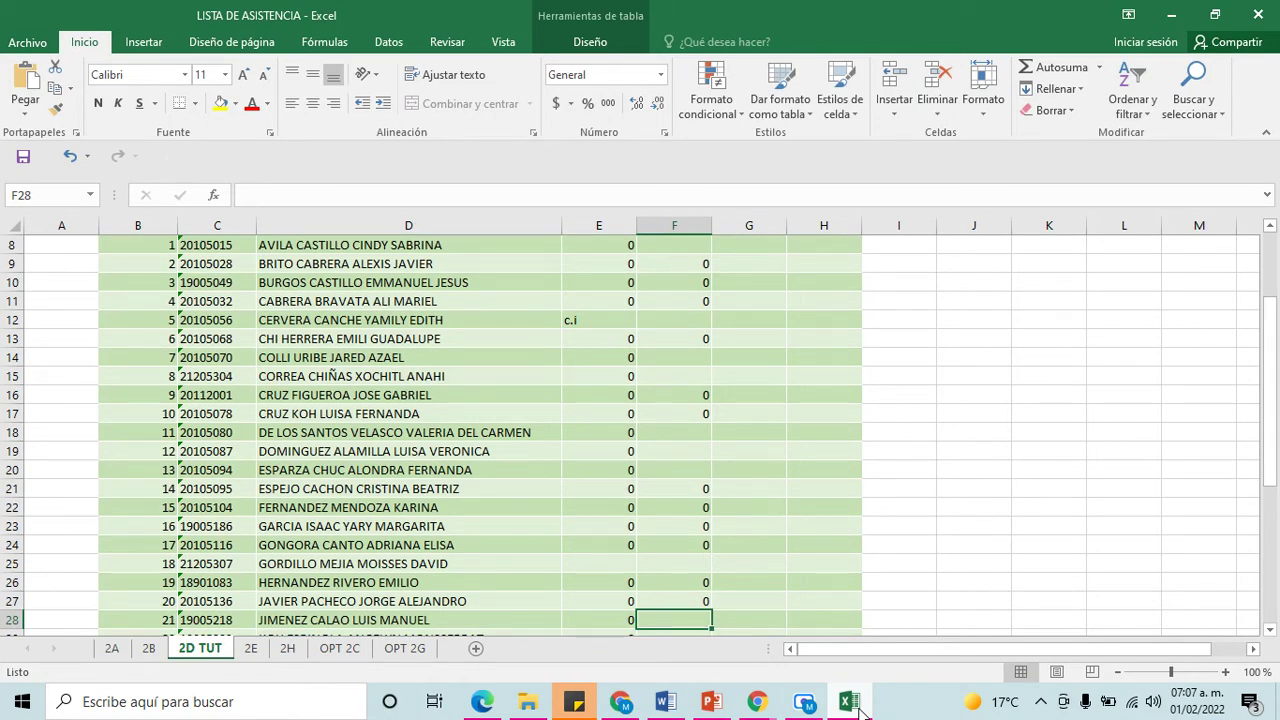
Enter 0 for February 1 in cells F28 through F31
text(0)
key(Return)
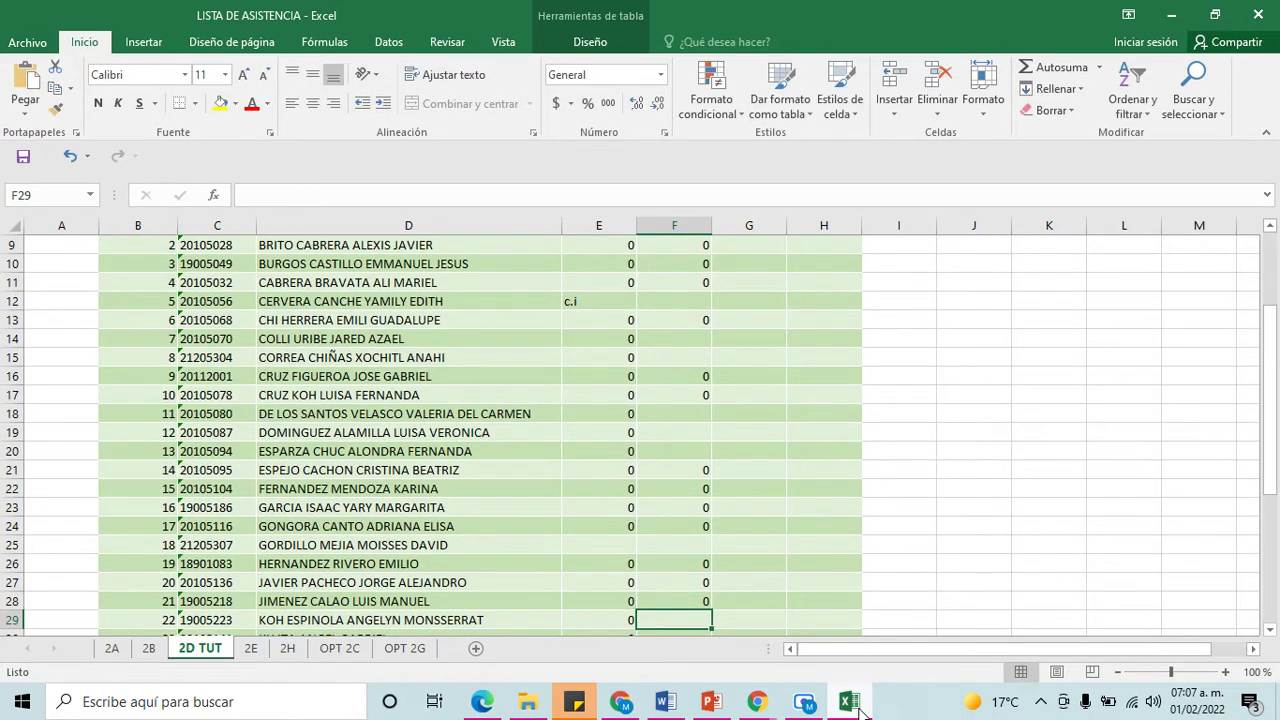
text(0)
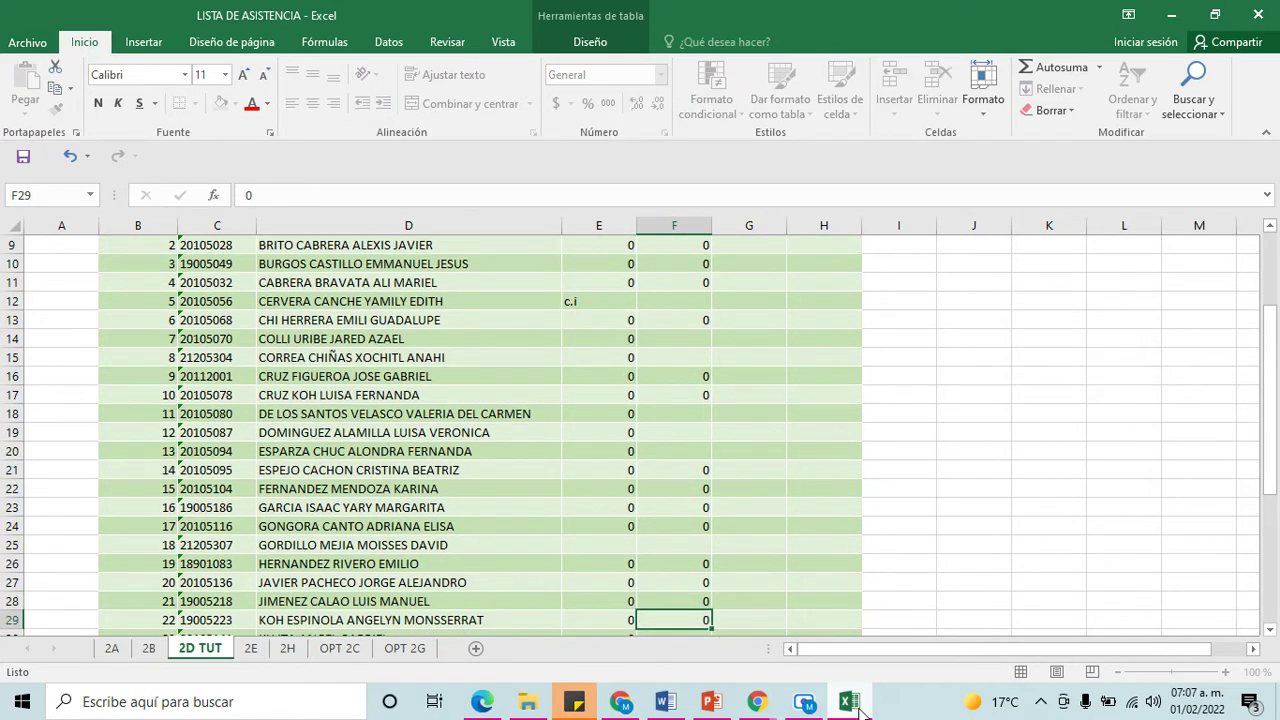
key(Return)
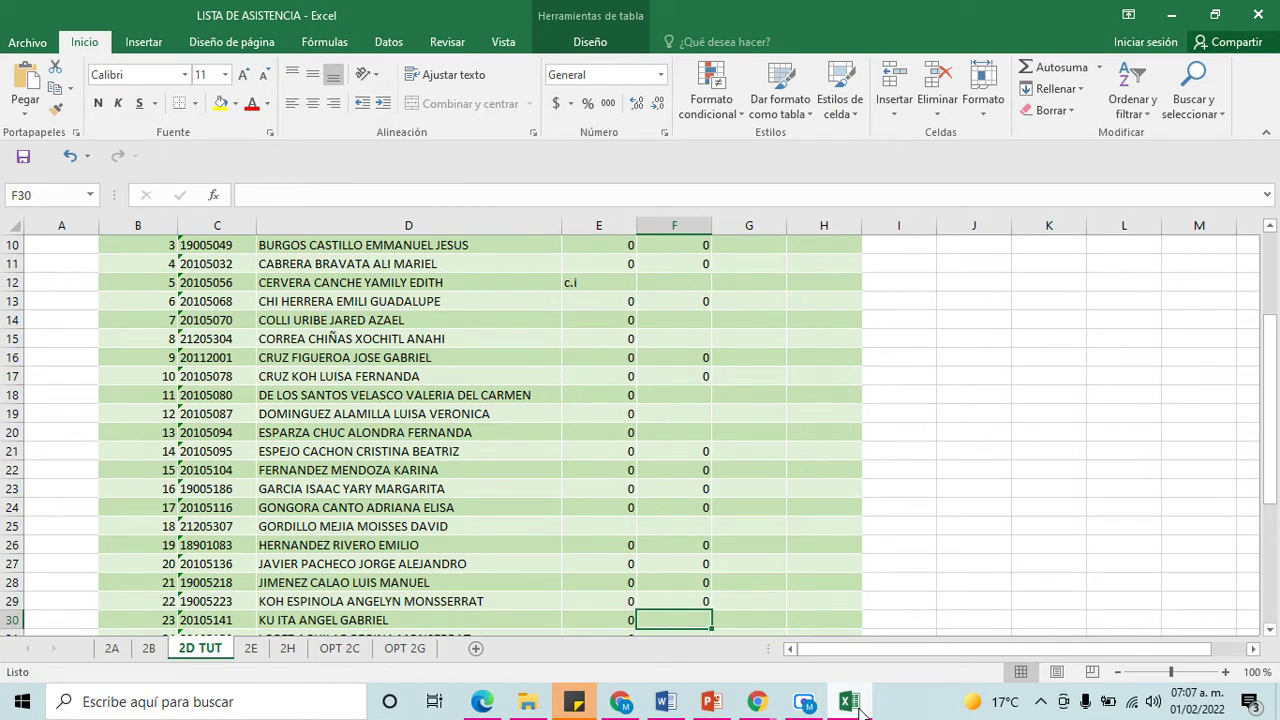
text(0)
key(Return)
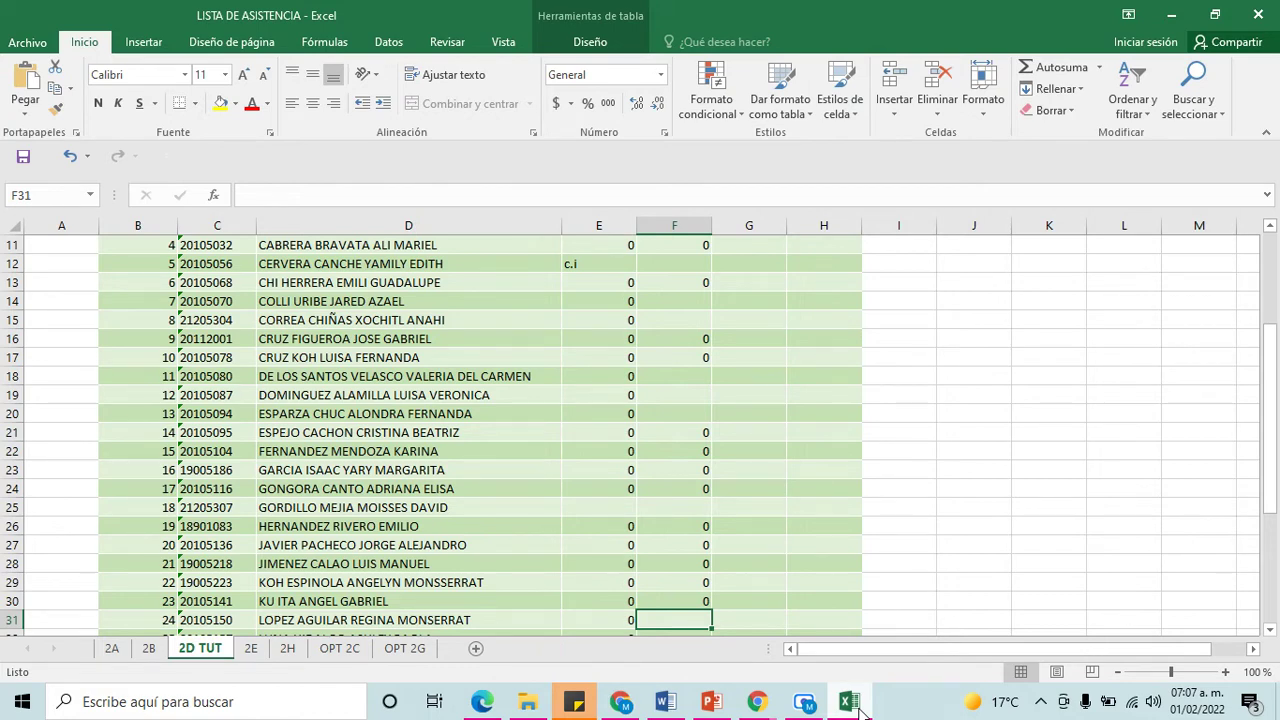
text(0)
key(Return)
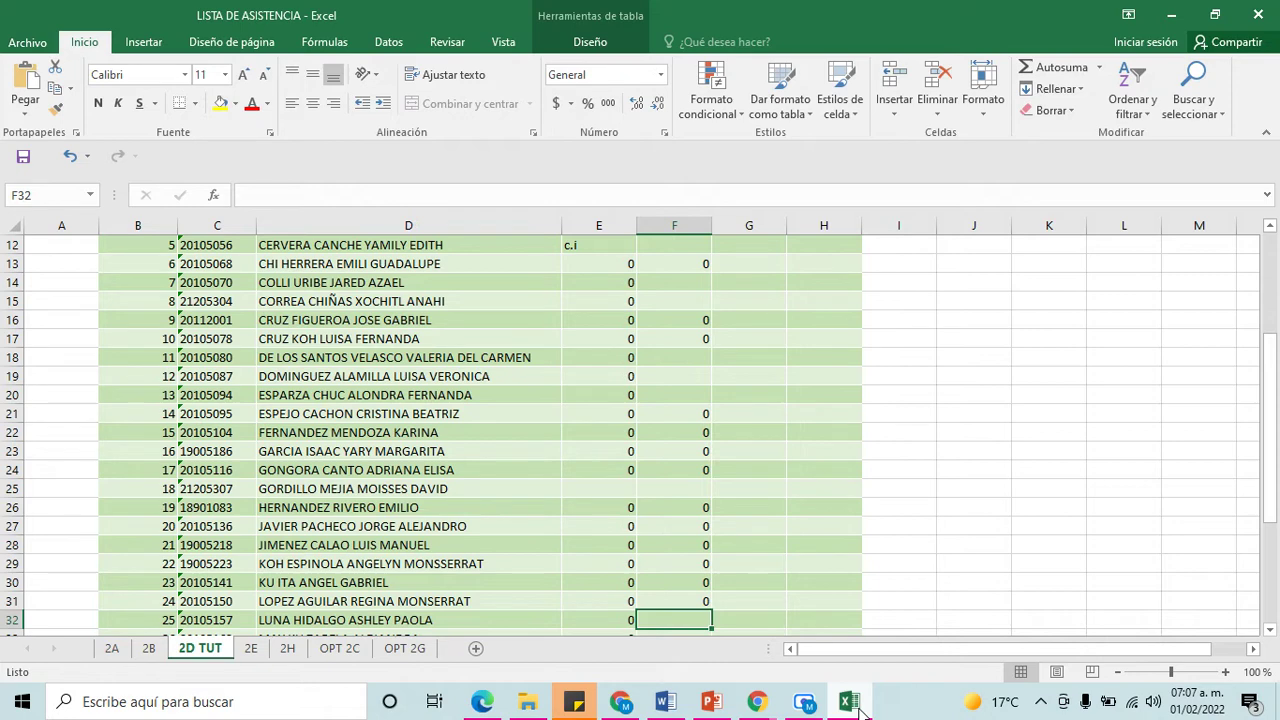
Enter 0 for February 1 in cells F32, F33 and F34
text(0)
key(Return)
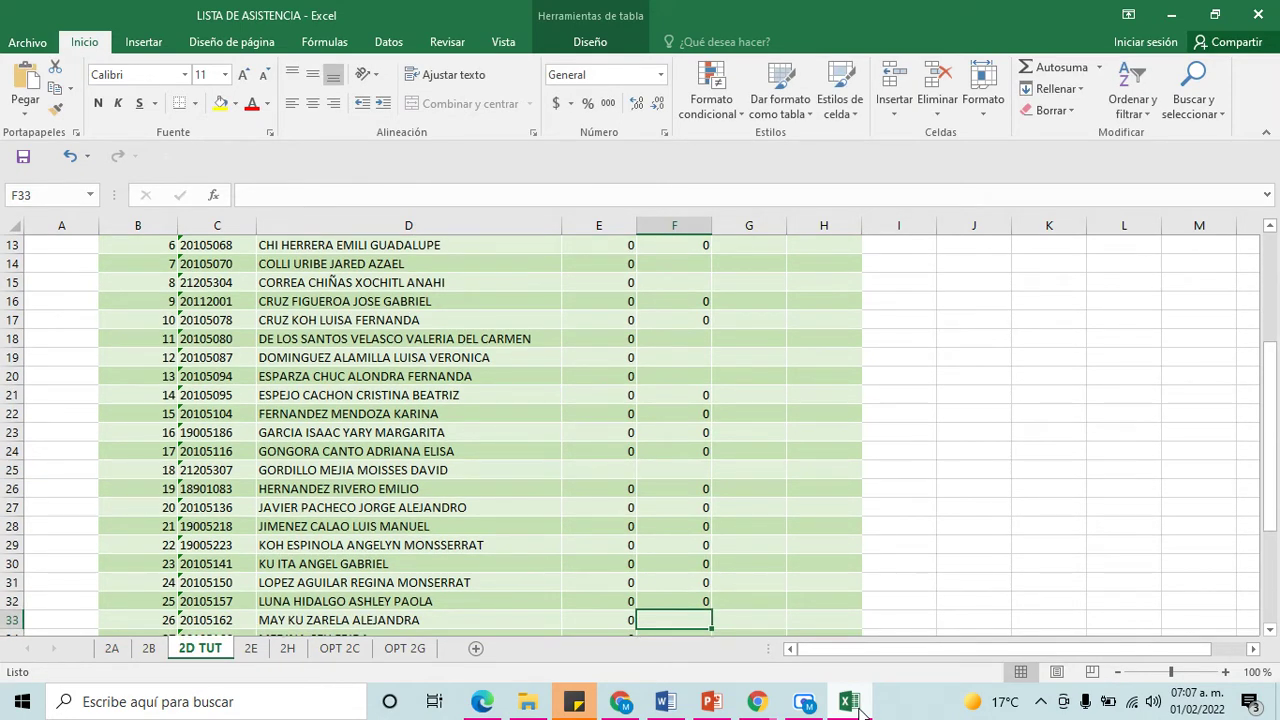
text(0)
key(Return)
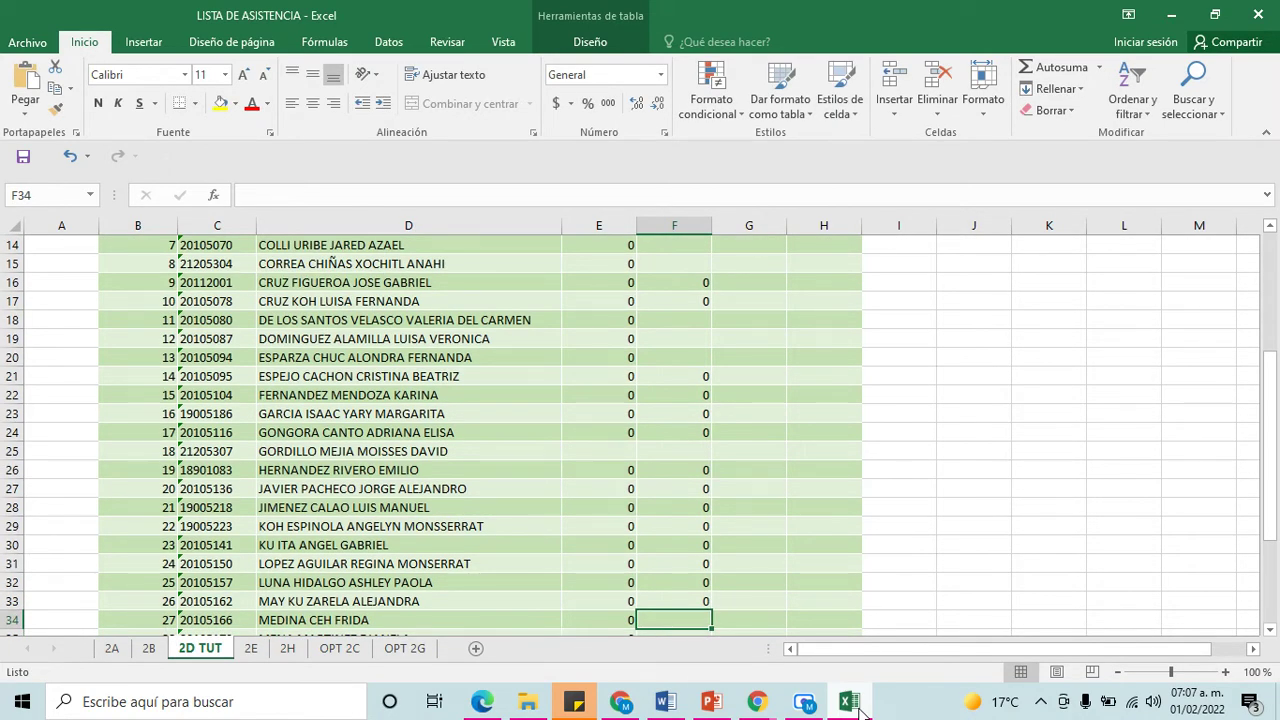
text(0)
key(Return)
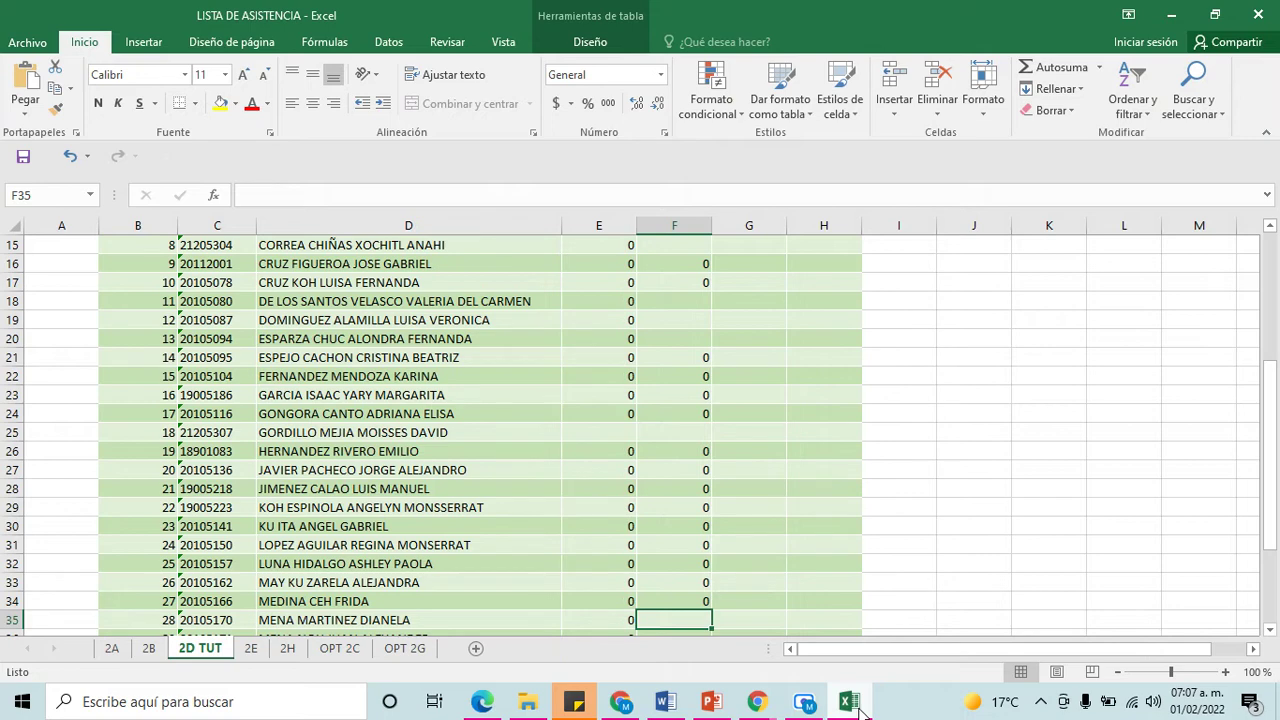
Enter 0 for February 1 in cells F36, F37 and F39, leaving F35 and F38 blank
key(Return)
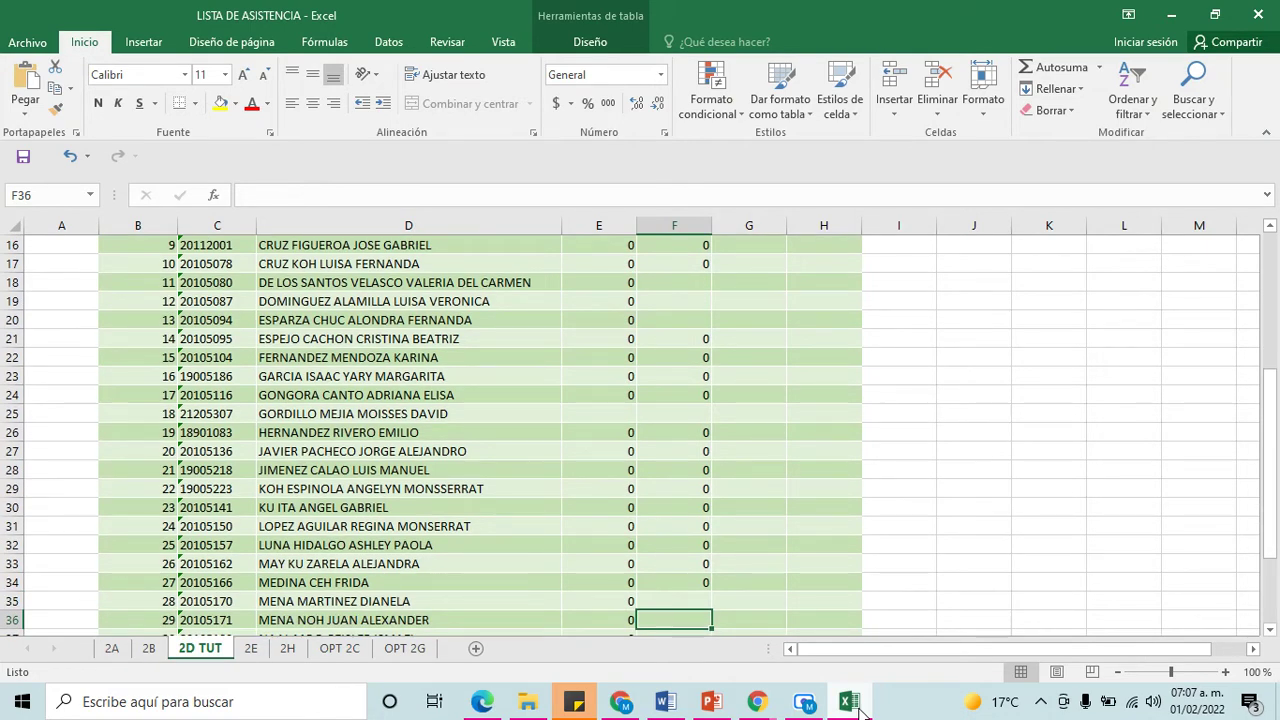
text(0)
key(Return)
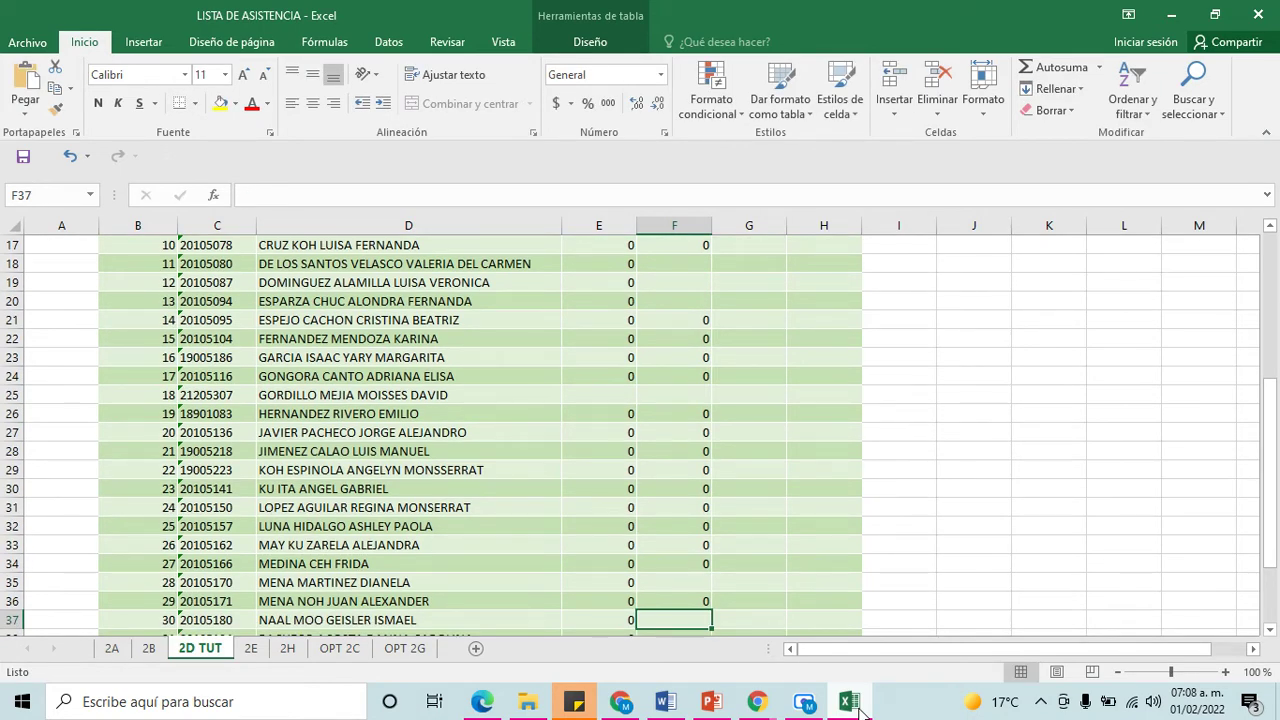
text(0)
key(Return)
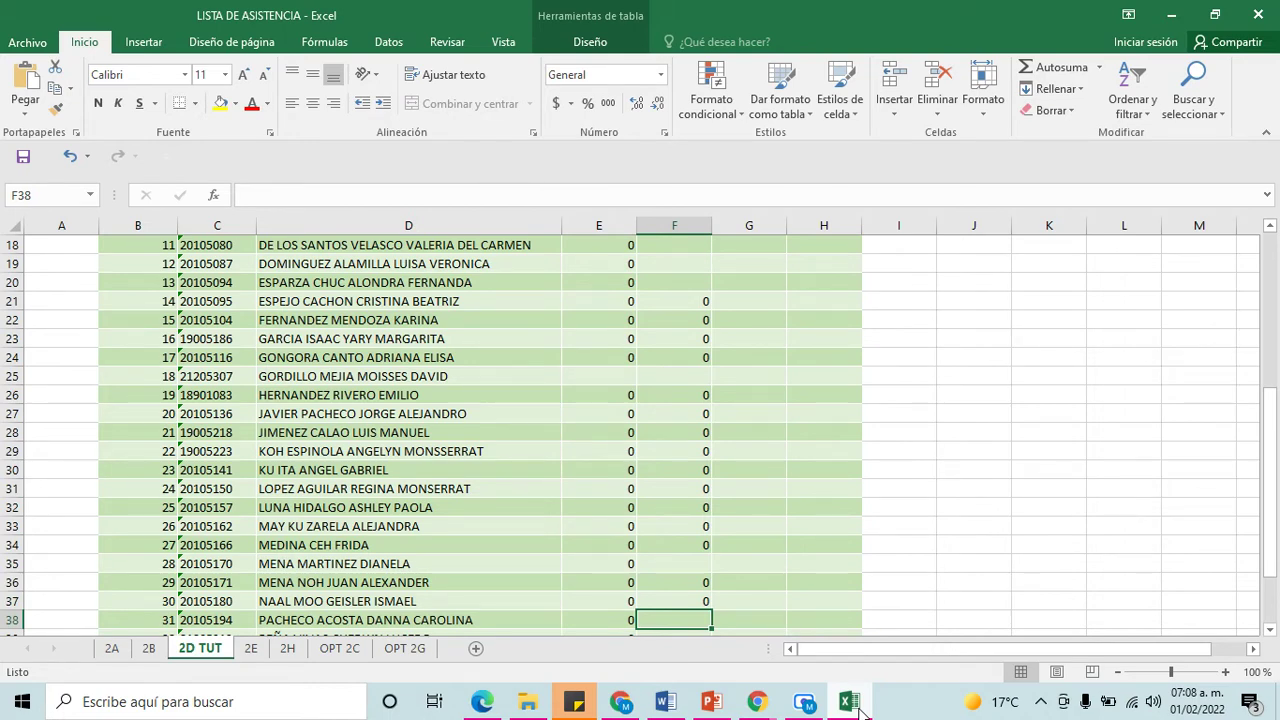
key(Return)
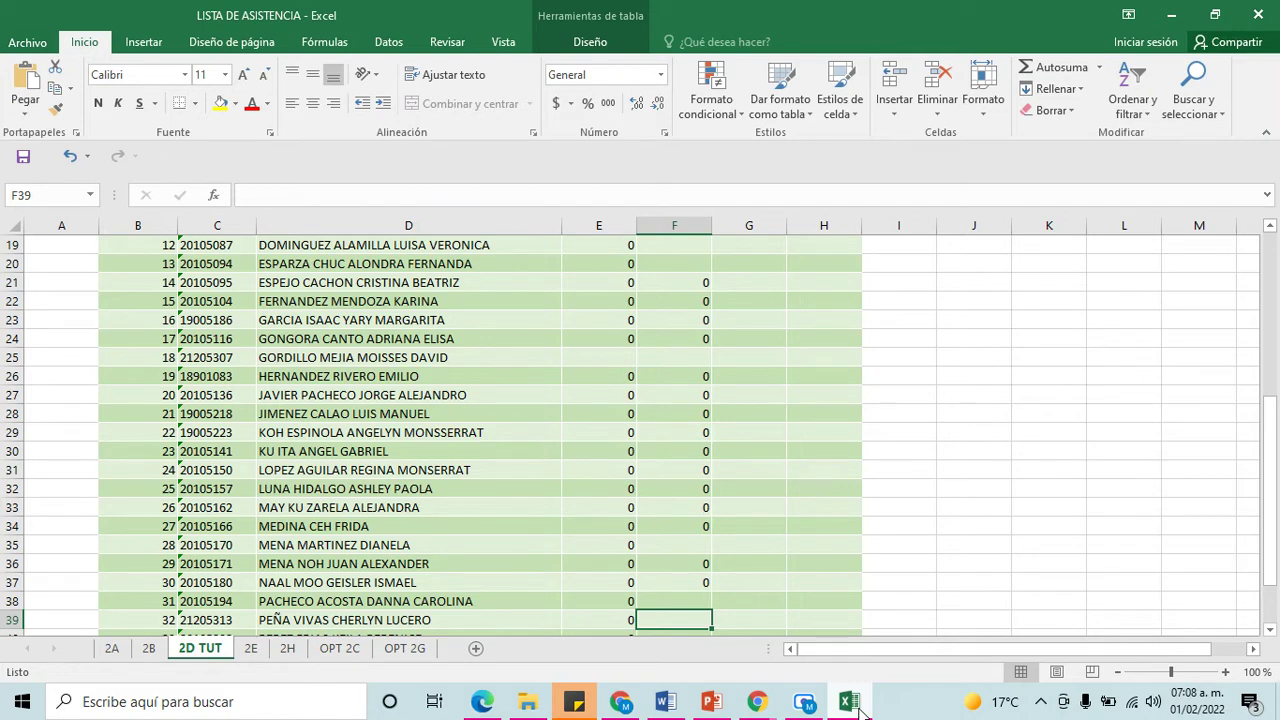
text(0)
key(Return)
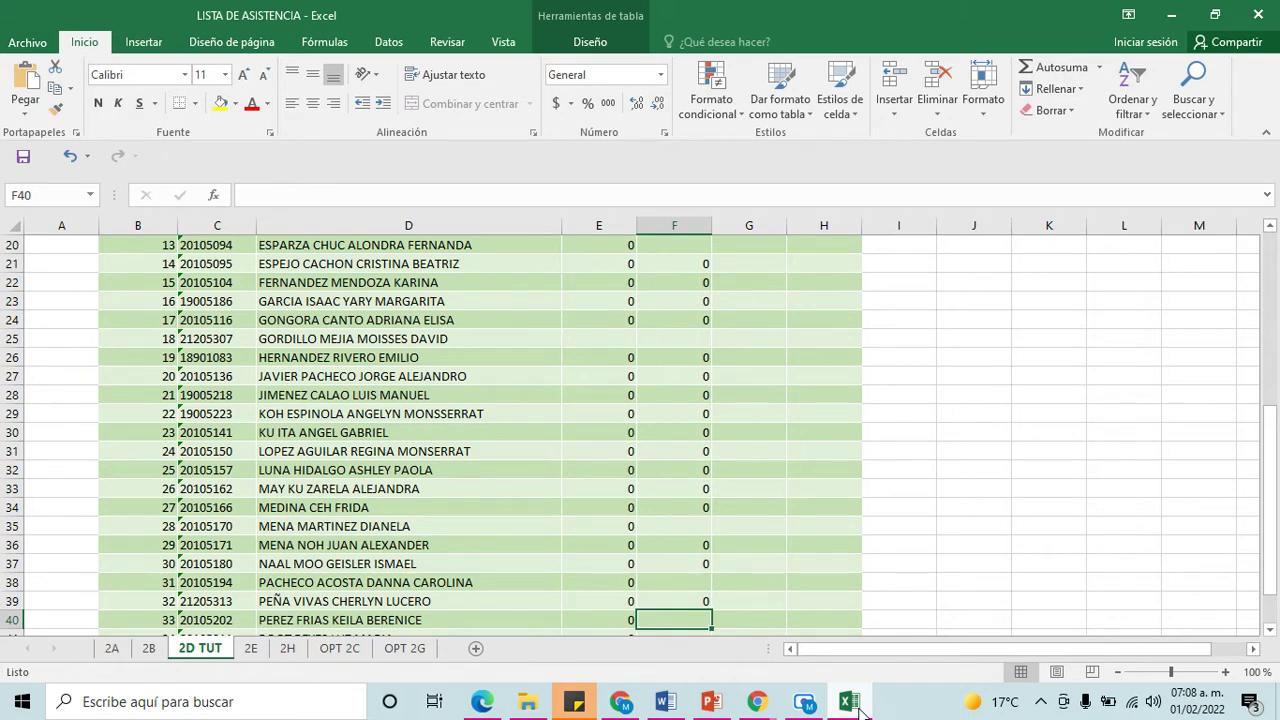
Enter 0 for February 1 in cells F40 through F43, completing the list
text(0)
key(Return)
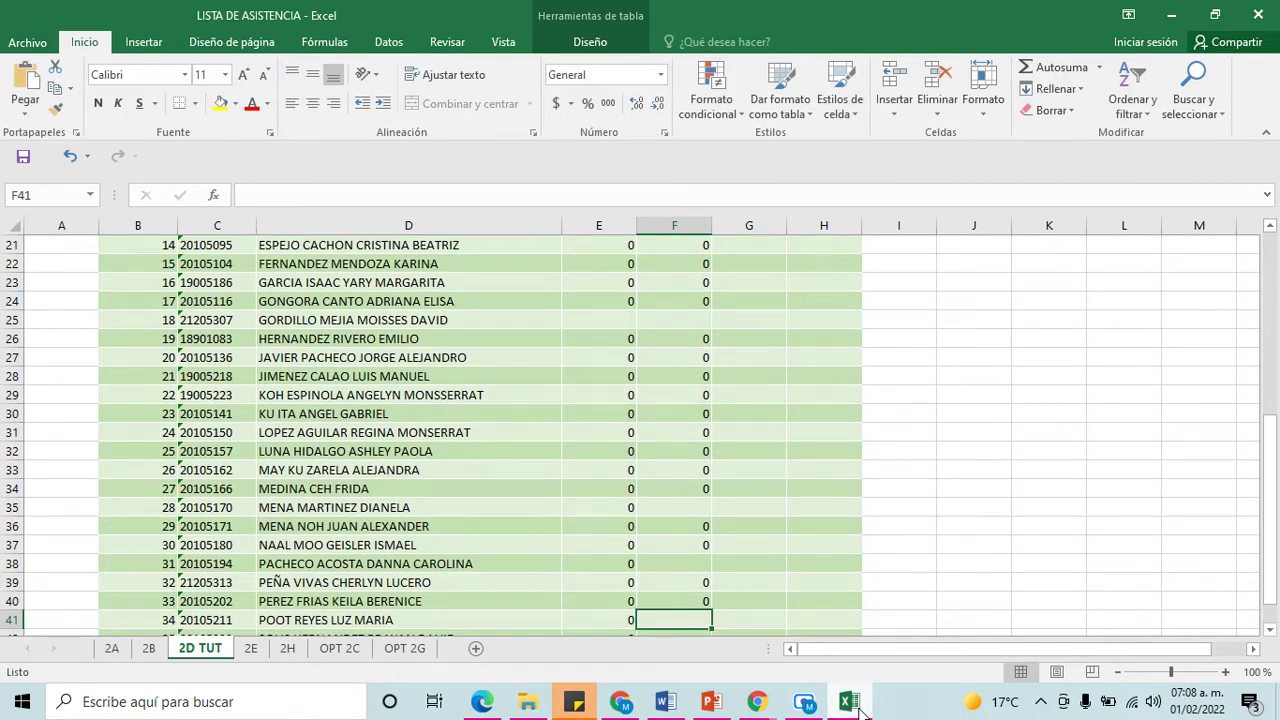
text(0)
key(Return)
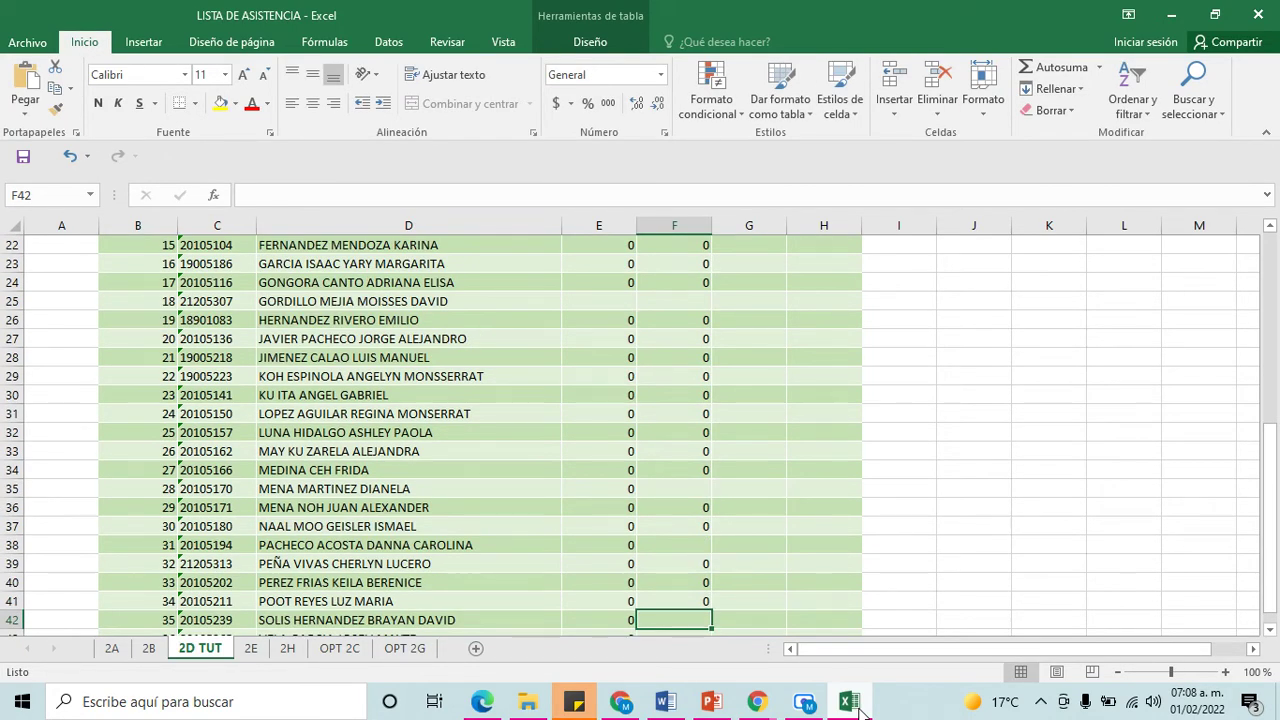
text(0)
key(Return)
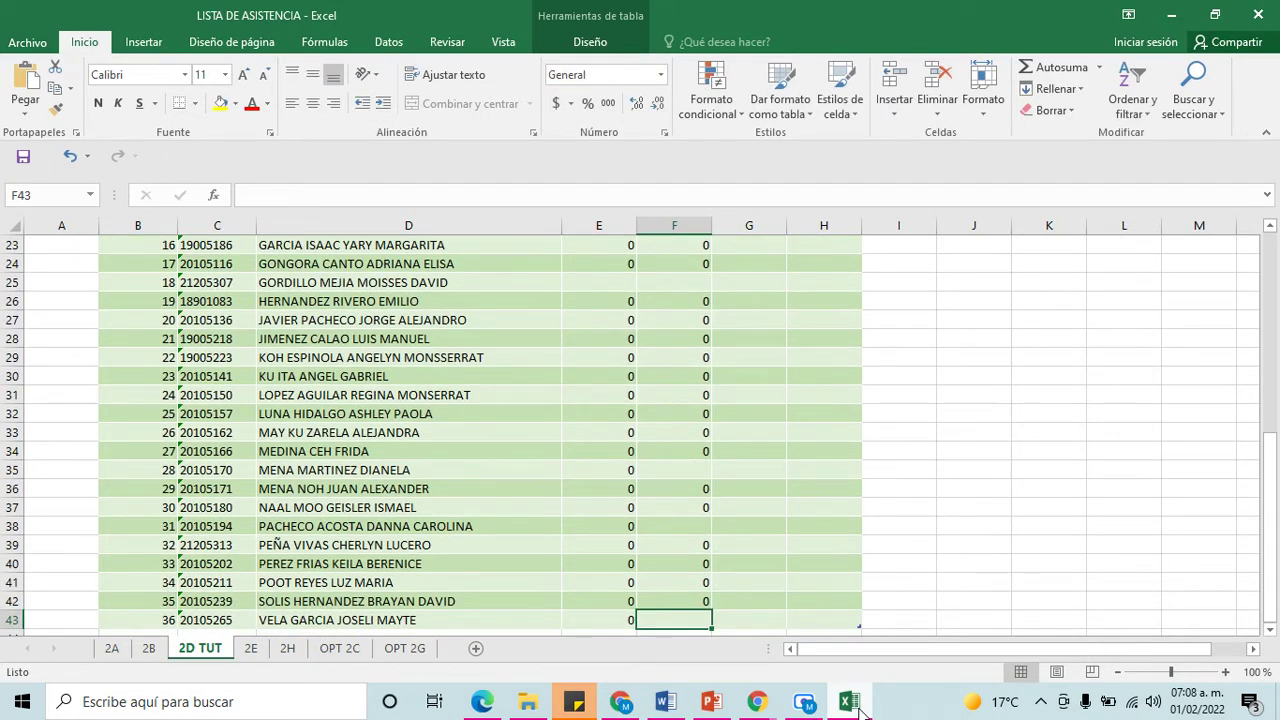
text(0)
key(Return)
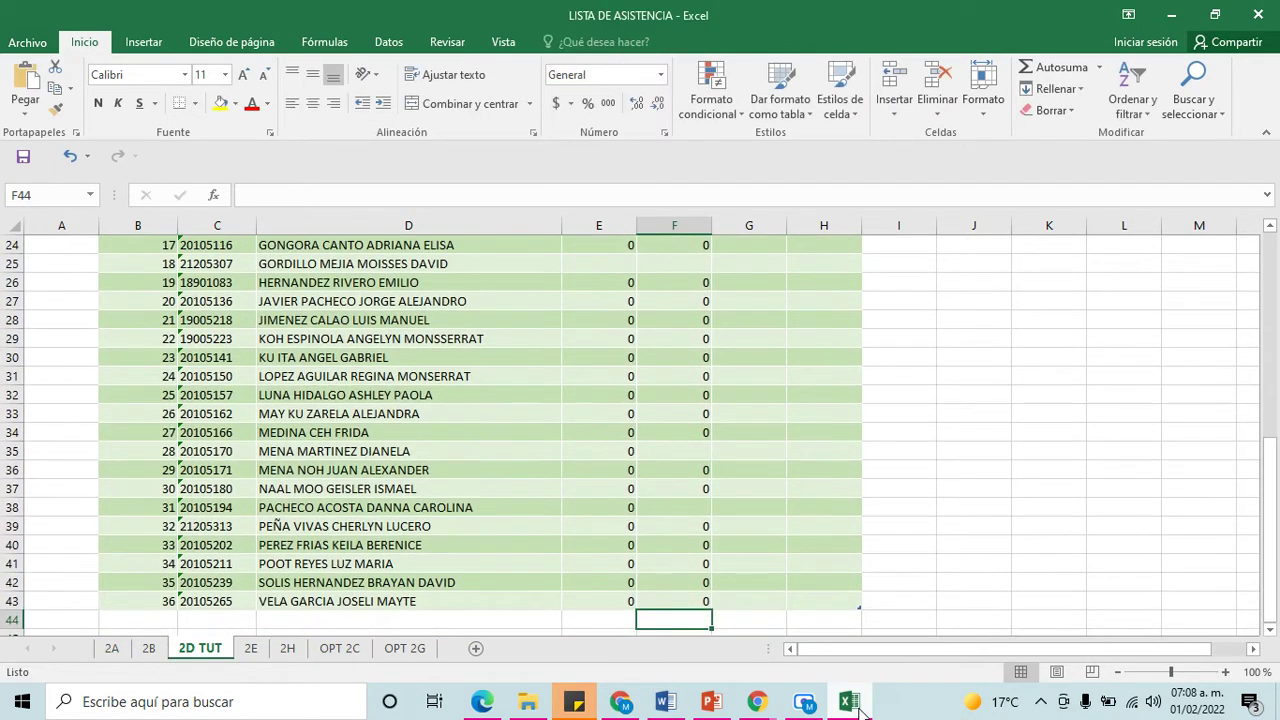
Review the February 1 column upward from row 43 to row 8, checking which students' entries are still blank
key(Up)
key(Up)
key(Up)
key(Up)
key(Up)
key(Up)
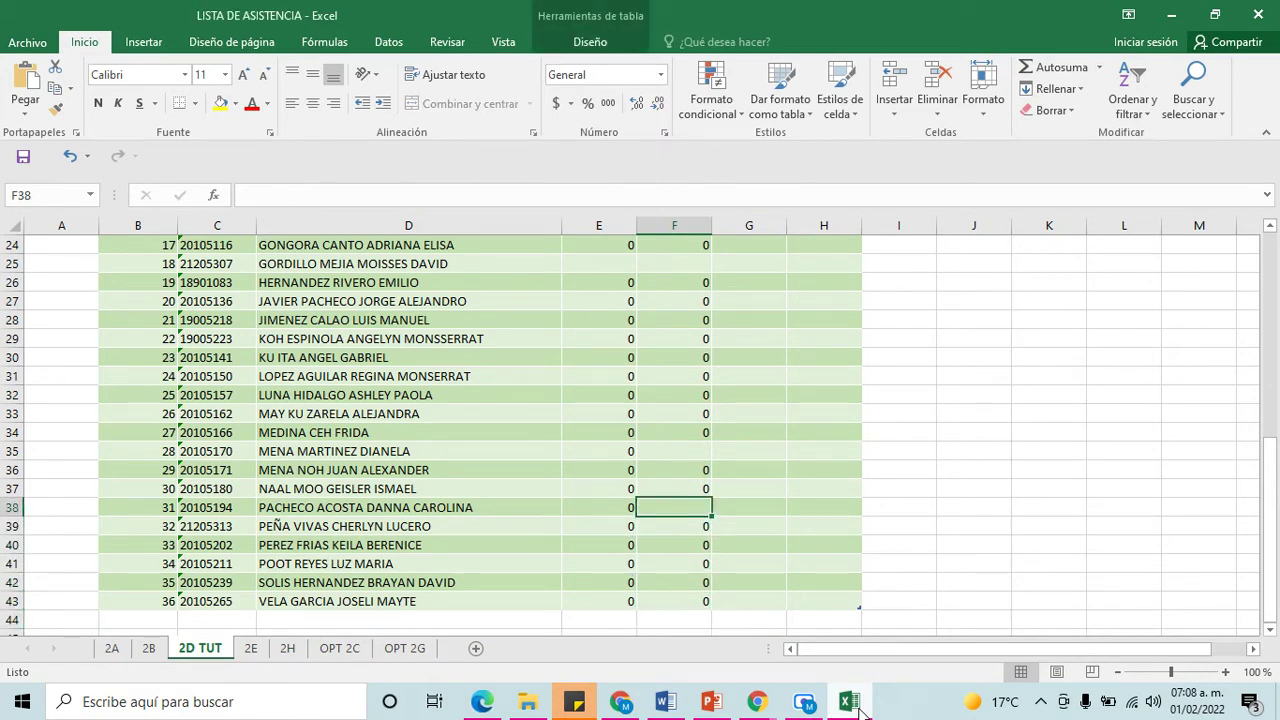
key(Up)
key(Up)
key(Up)
key(Up)
key(Up)
key(Up)
key(Up)
key(Up)
key(Up)
key(Up)
key(Up)
key(Up)
key(Up)
key(Up)
key(Up)
key(Up)
key(Up)
key(Up)
key(Up)
key(Up)
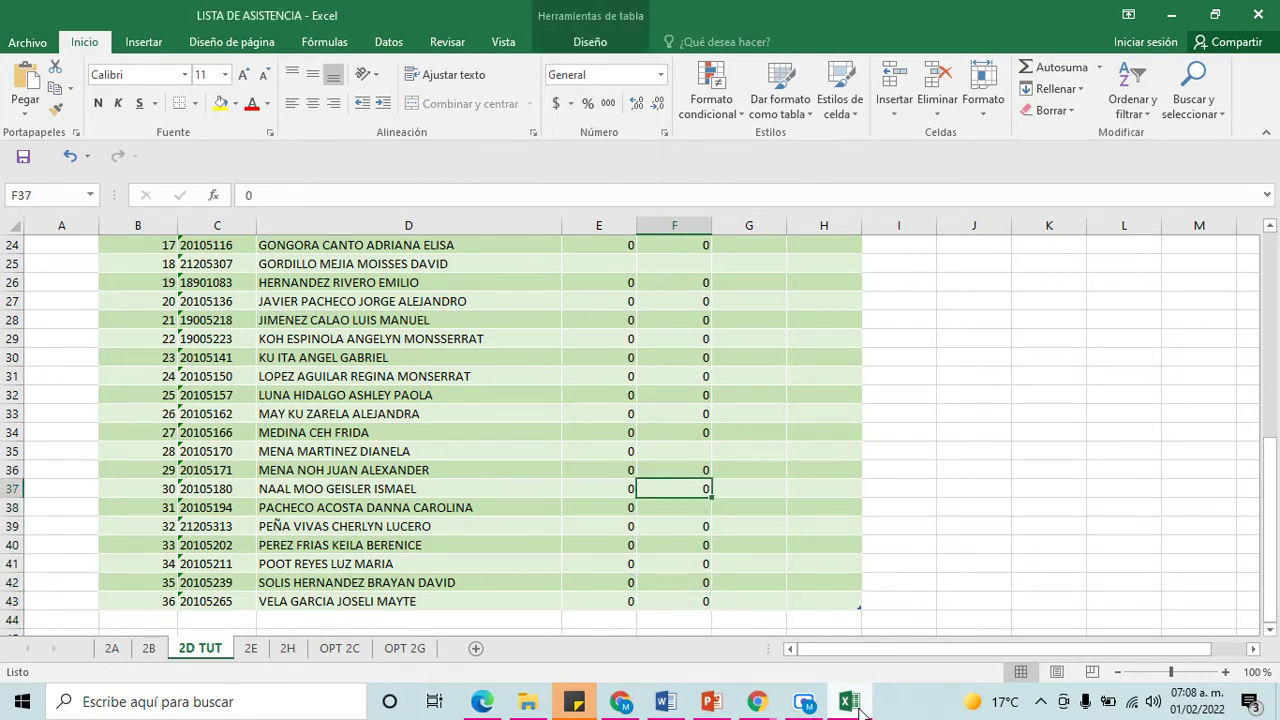
key(Up)
key(Up)
key(Up)
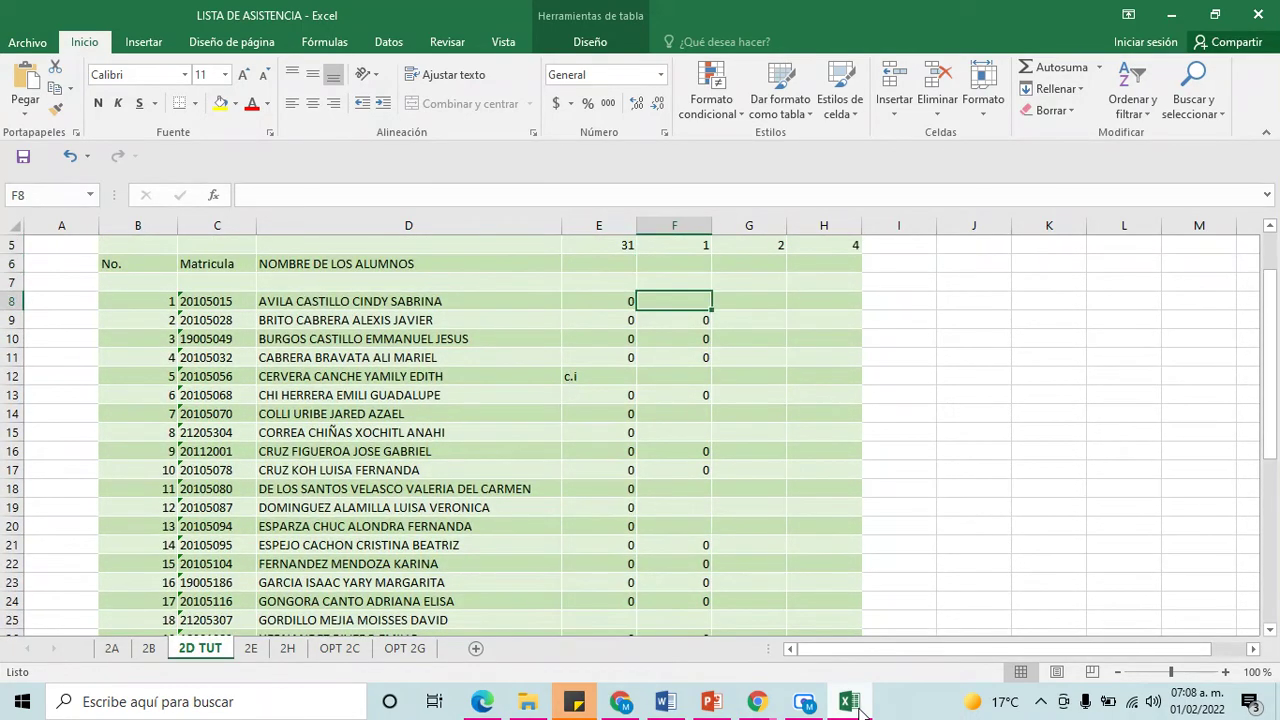
Recheck the blank February 1 entries in column F from row 8 down through row 20
key(Down)
key(Down)
key(Down)
key(Down)
key(Down)
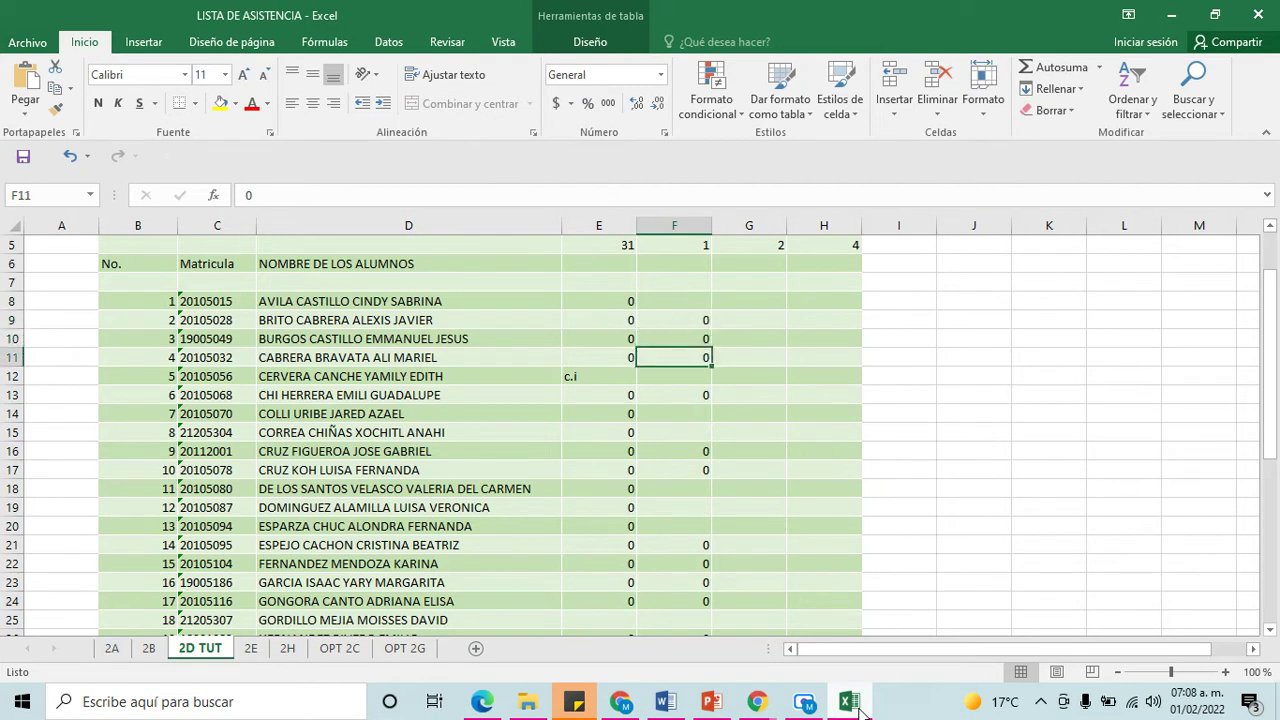
key(Down)
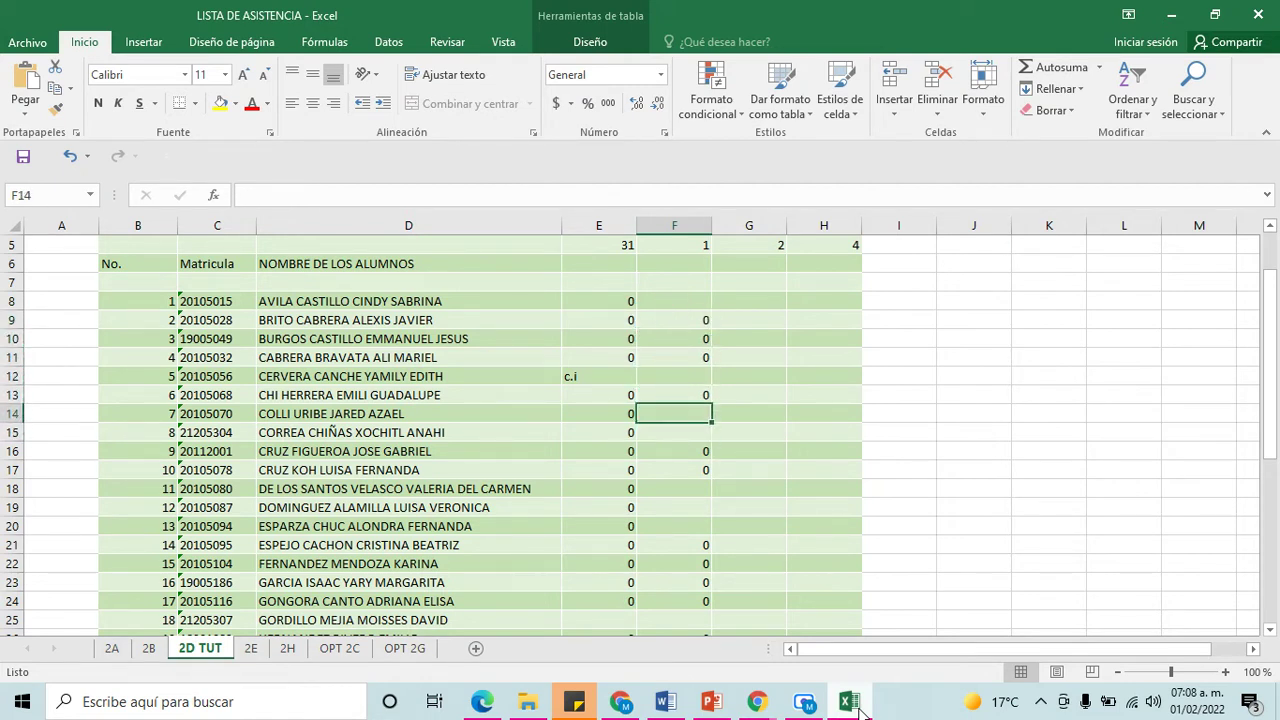
key(Down)
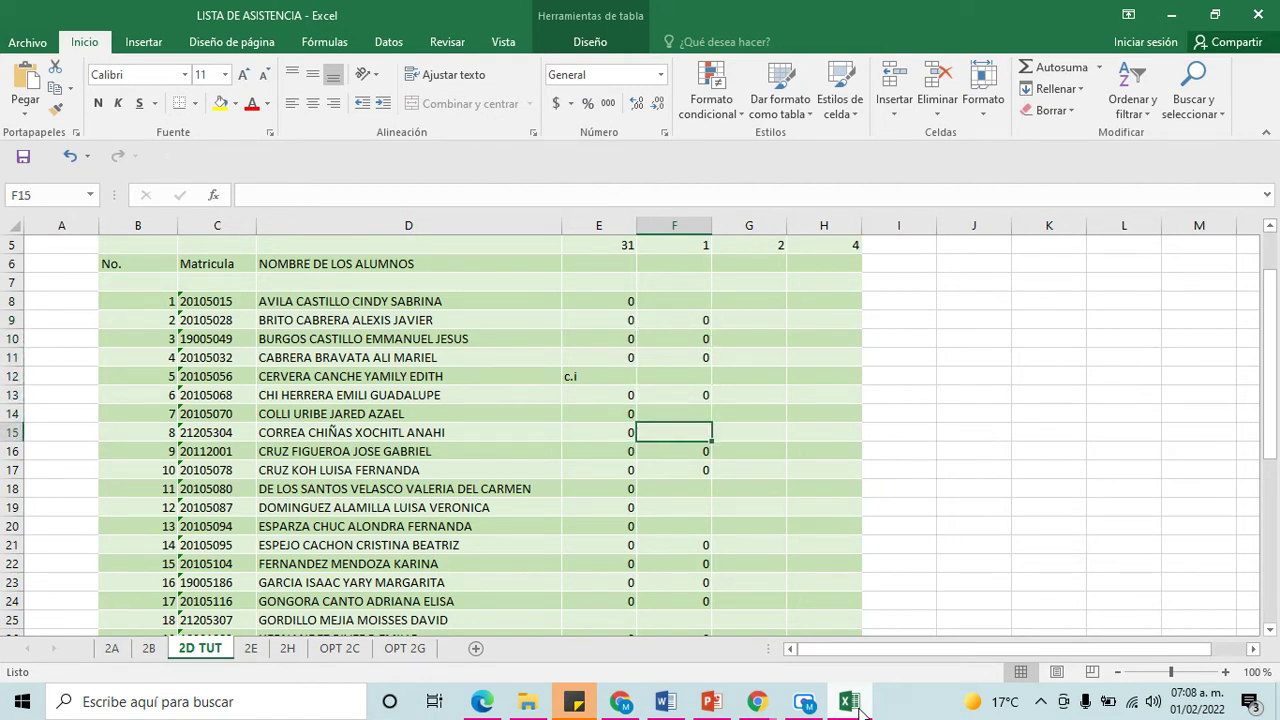
key(Down)
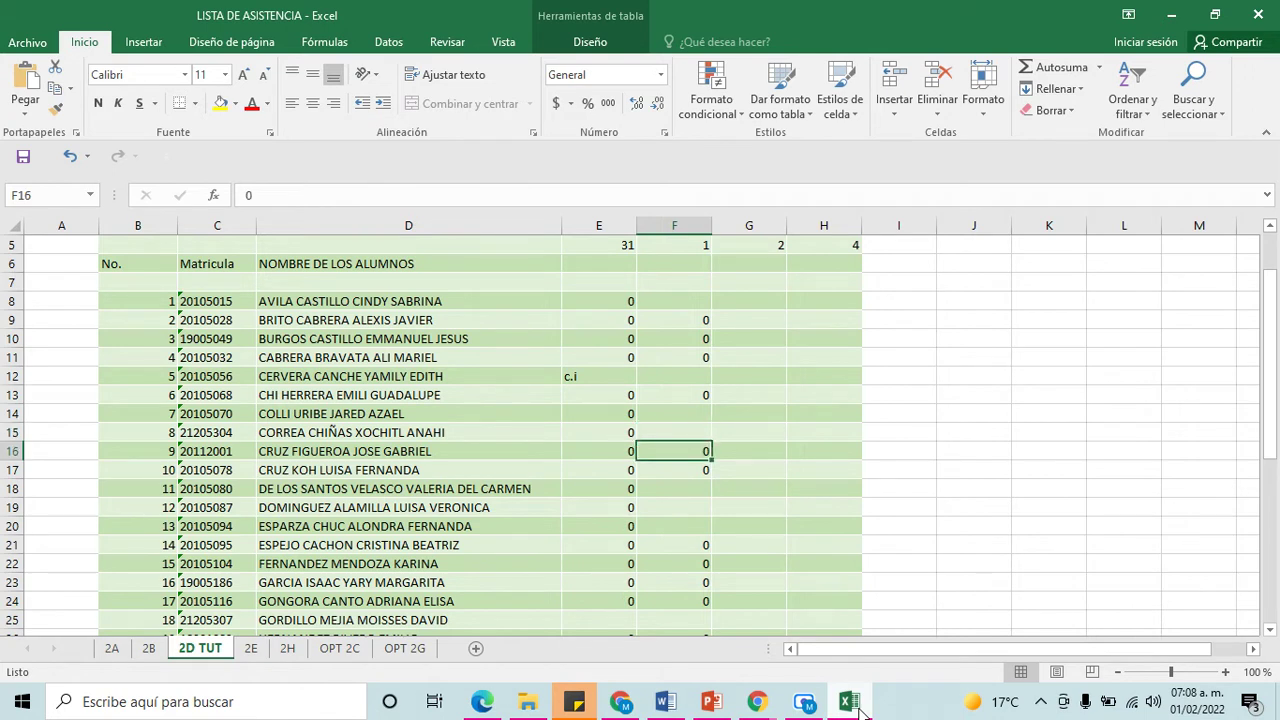
key(Down)
key(Down)
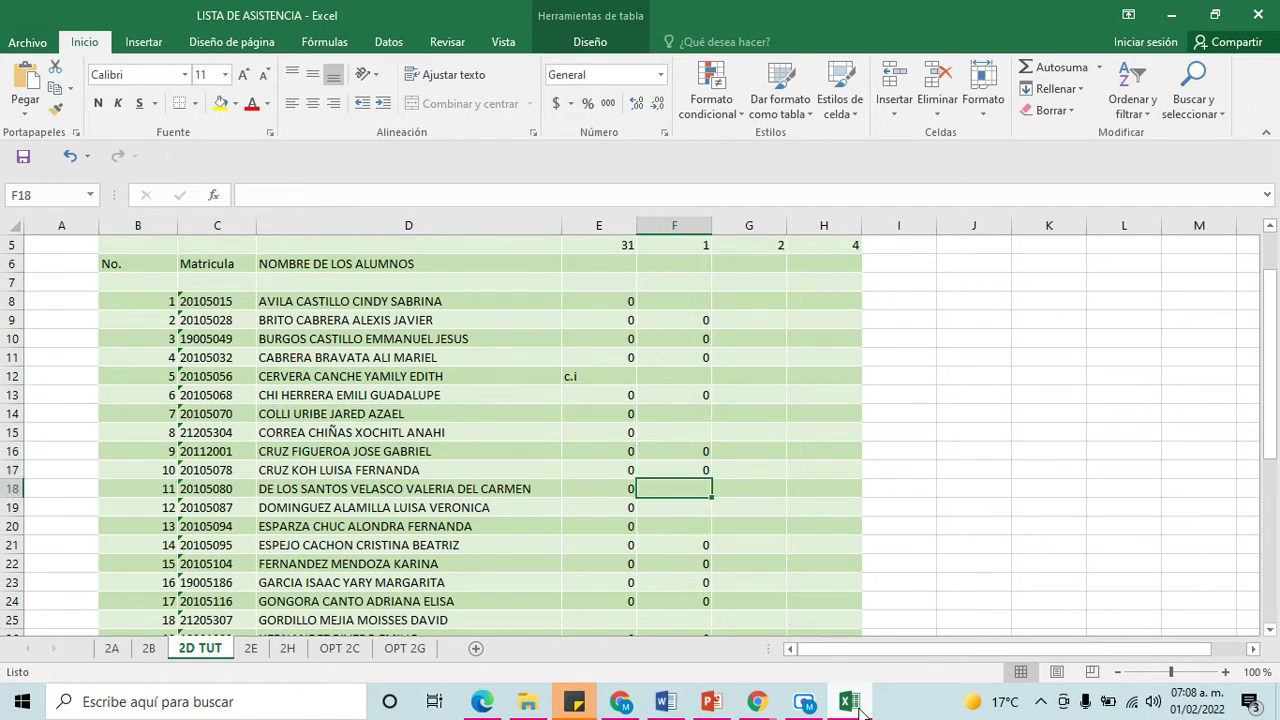
key(Down)
key(Down)
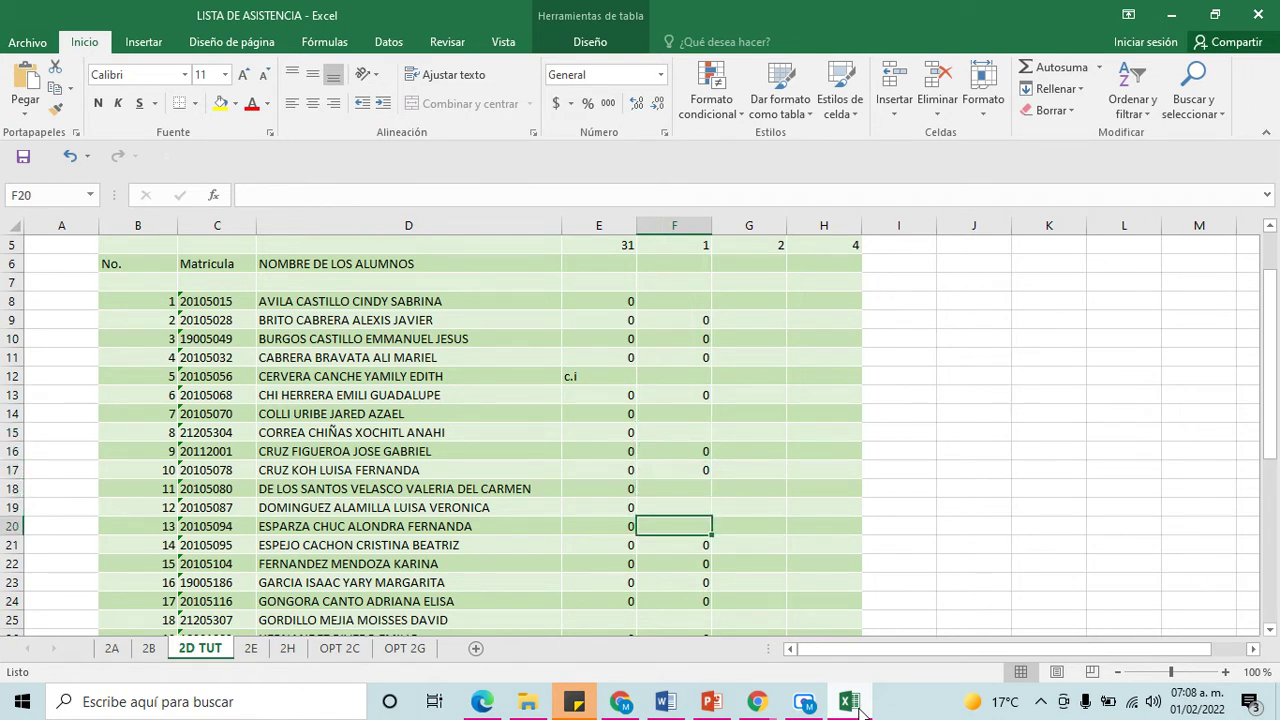
key(Up)
key(Down)
key(Down)
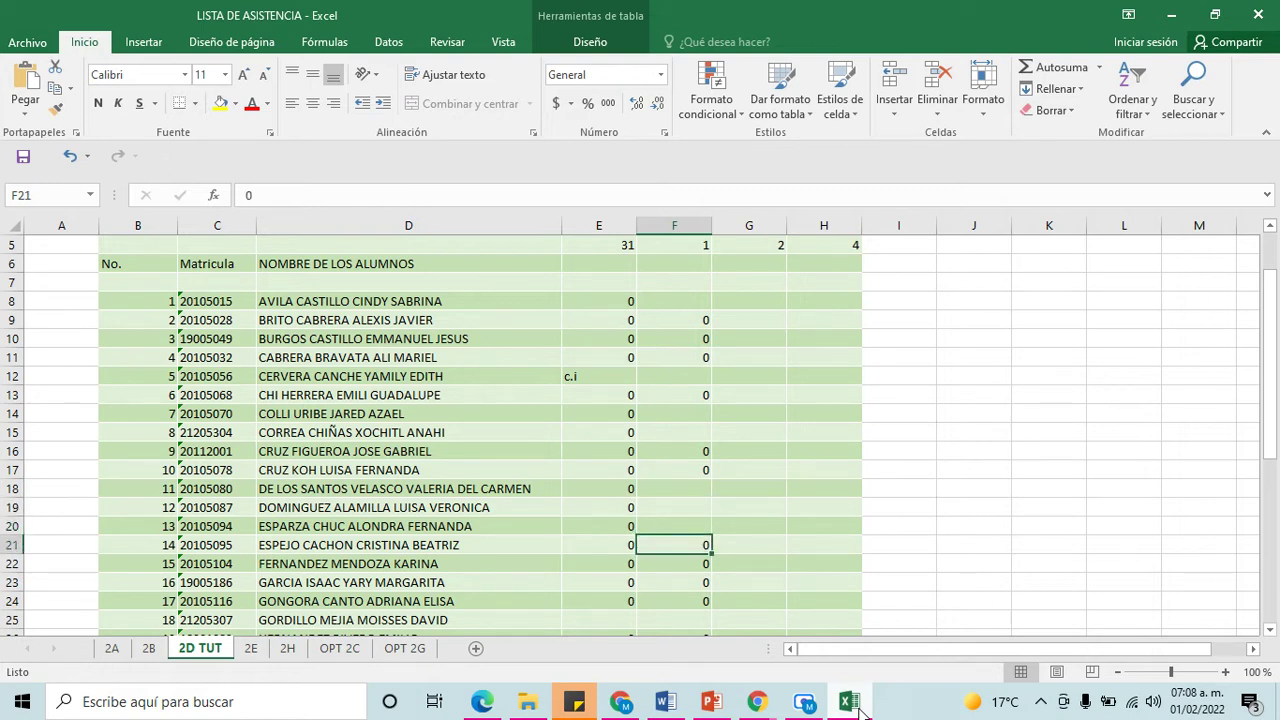
key(Up)
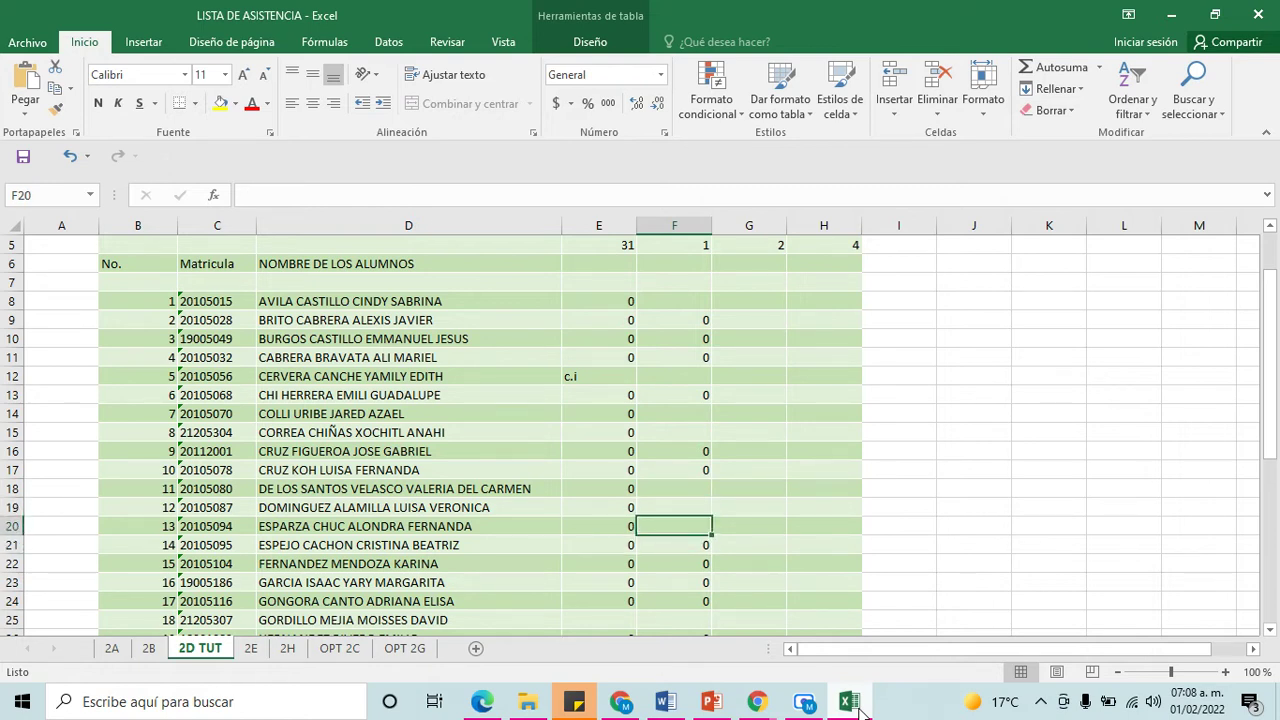
Continue checking February 1 entries in column F from row 21 down through row 36
key(Down)
key(Down)
key(Down)
key(Down)
key(Down)
key(Down)
key(Down)
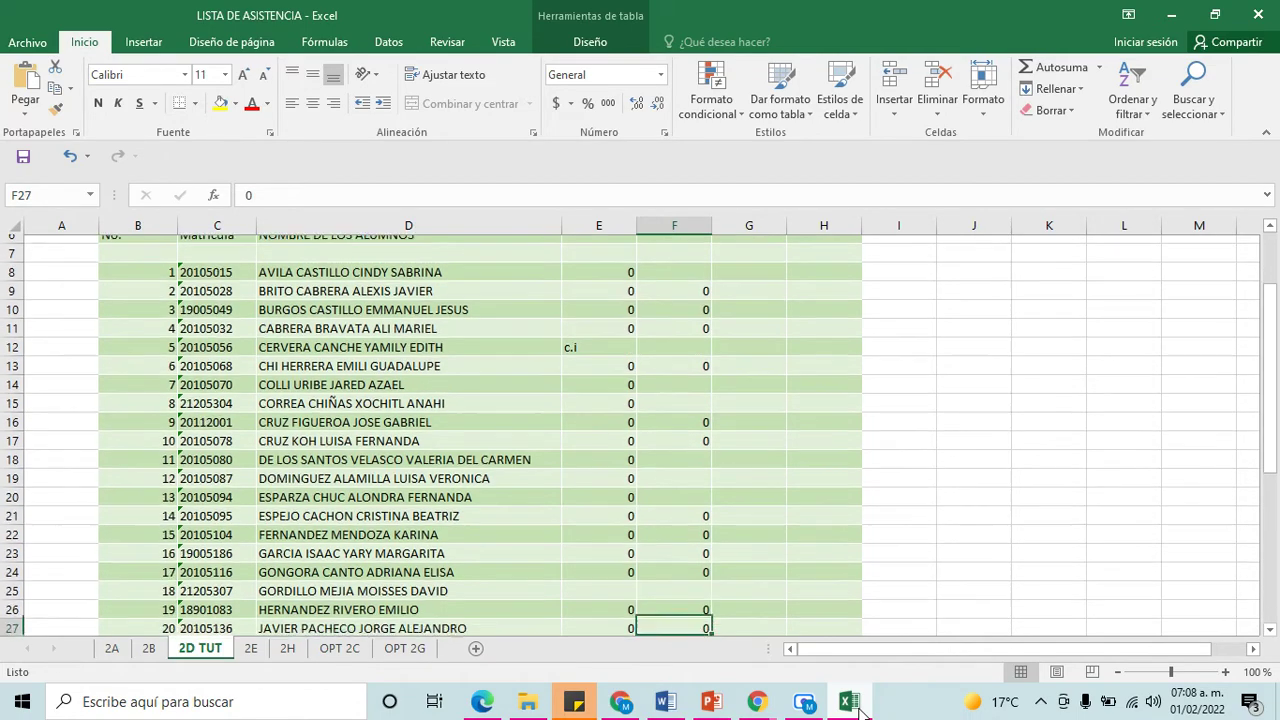
key(Down)
key(Down)
key(Down)
key(Down)
key(Down)
key(Down)
key(Down)
key(Down)
key(Down)
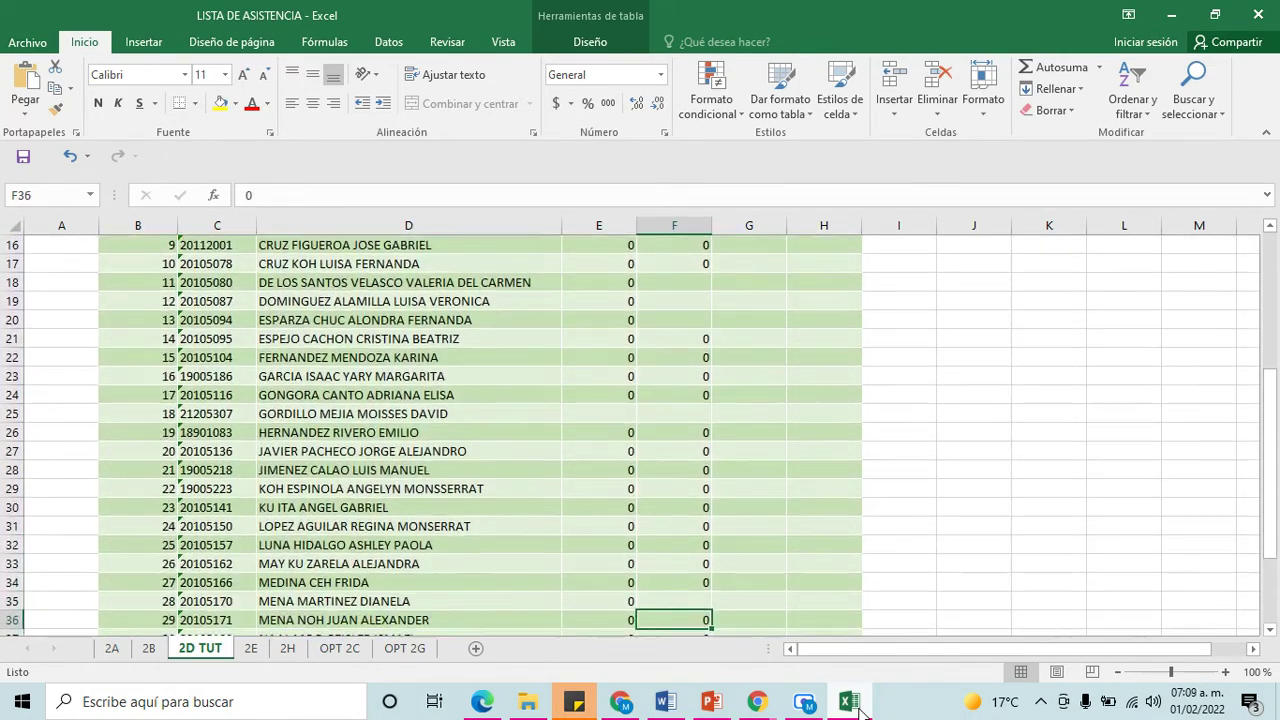
Recheck the blank February 1 entries around rows 35 to 38 and enter 0 in cell F35
key(Down)
key(Up)
key(Up)
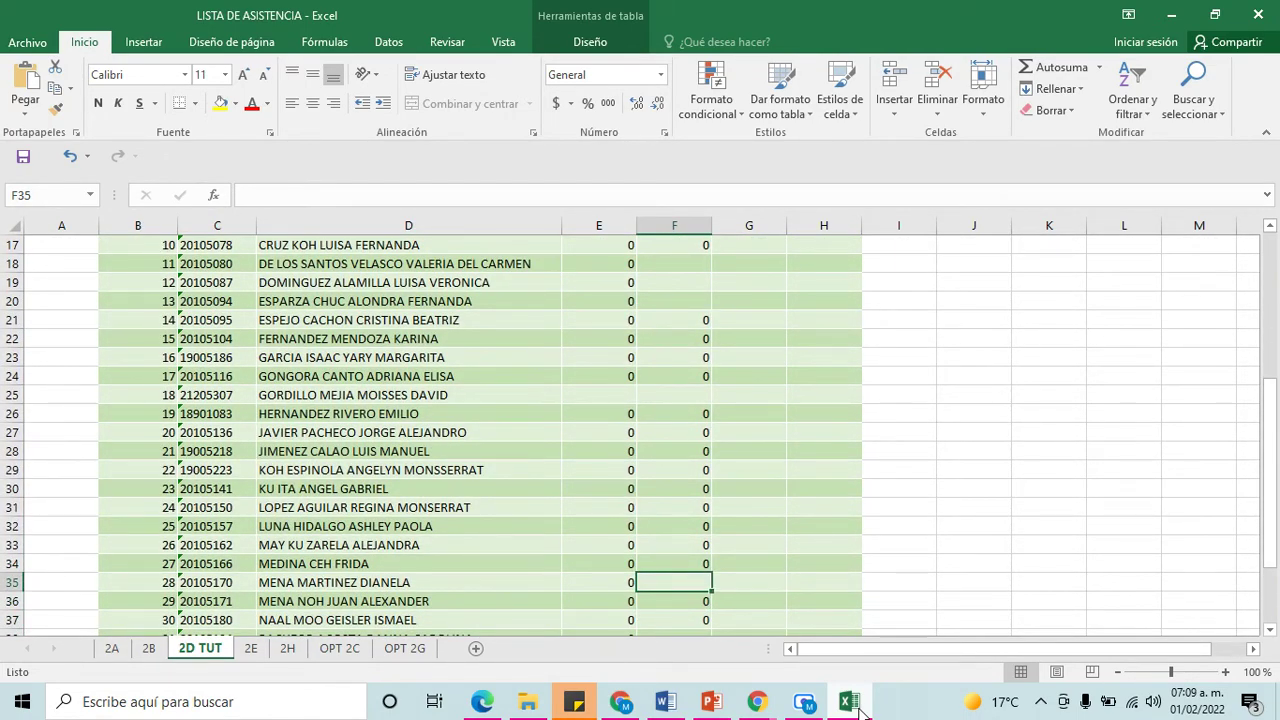
key(Down)
key(Down)
key(Down)
key(Up)
key(Up)
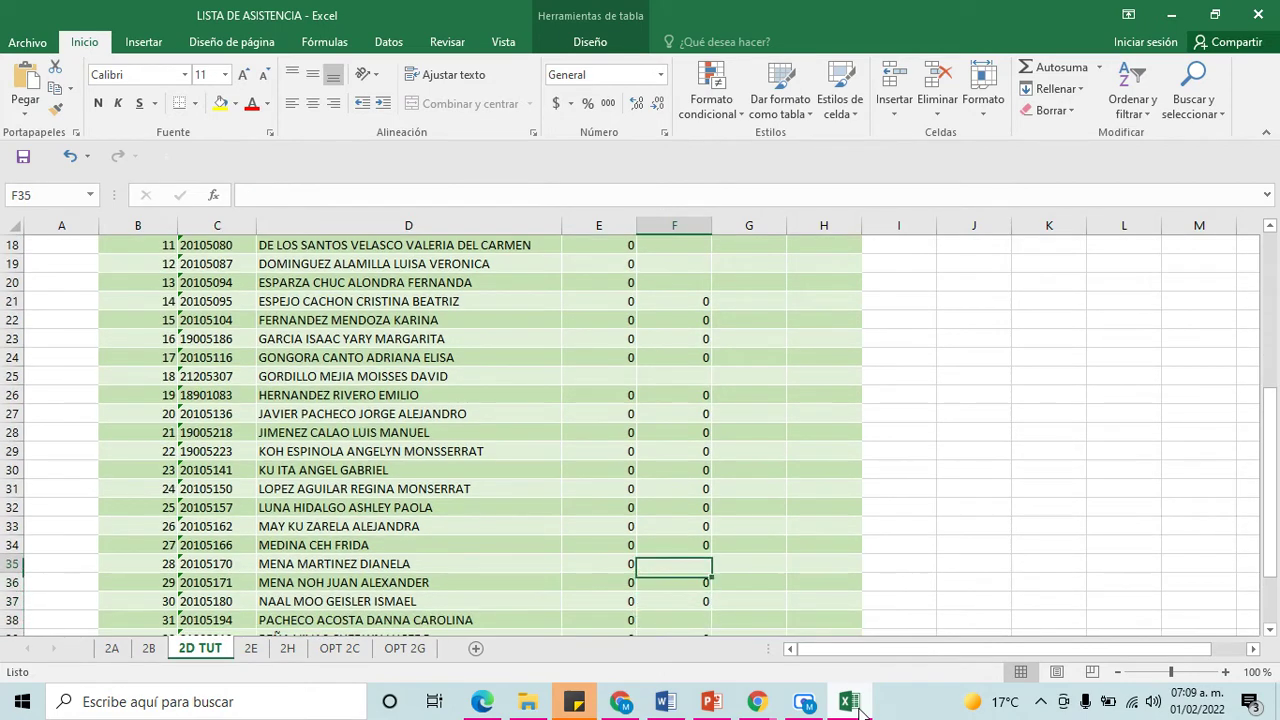
key(Up)
text(0)
key(Return)
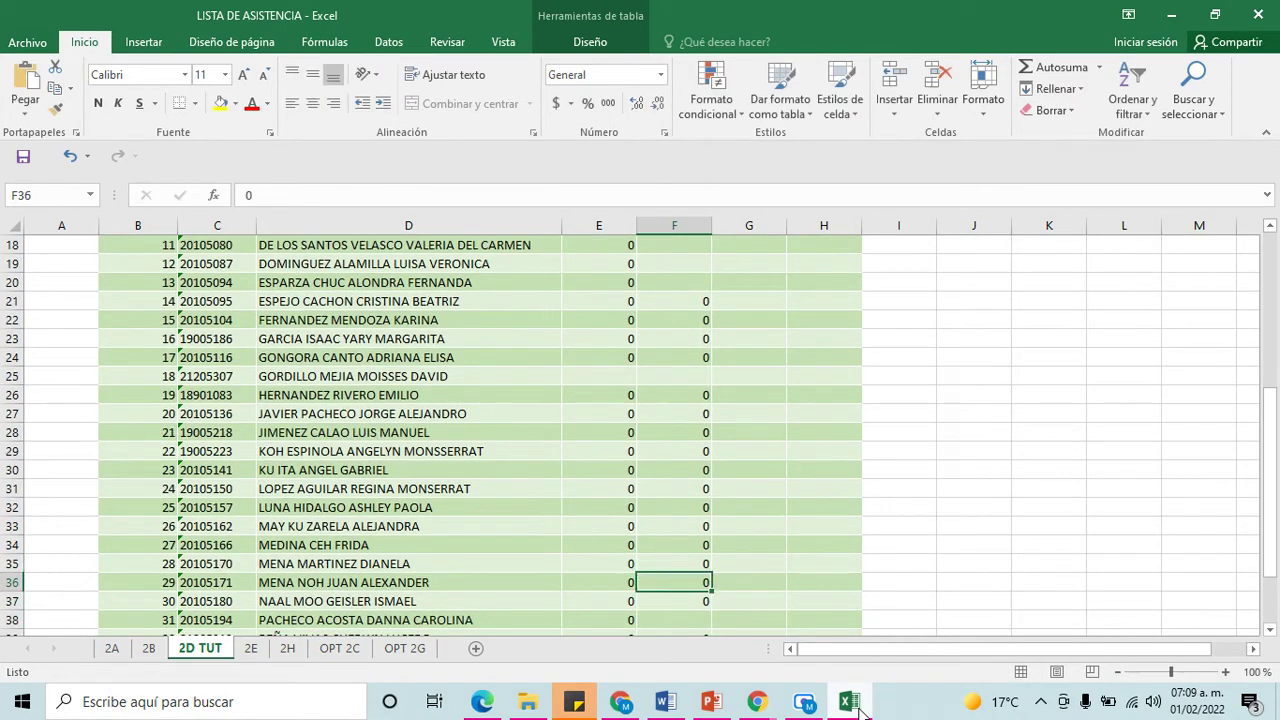
Check the remaining February 1 entries in column F from row 37 to the end of the list
key(Down)
key(Down)
key(Down)
key(Down)
key(Down)
key(Down)
key(Down)
key(Down)
key(Down)
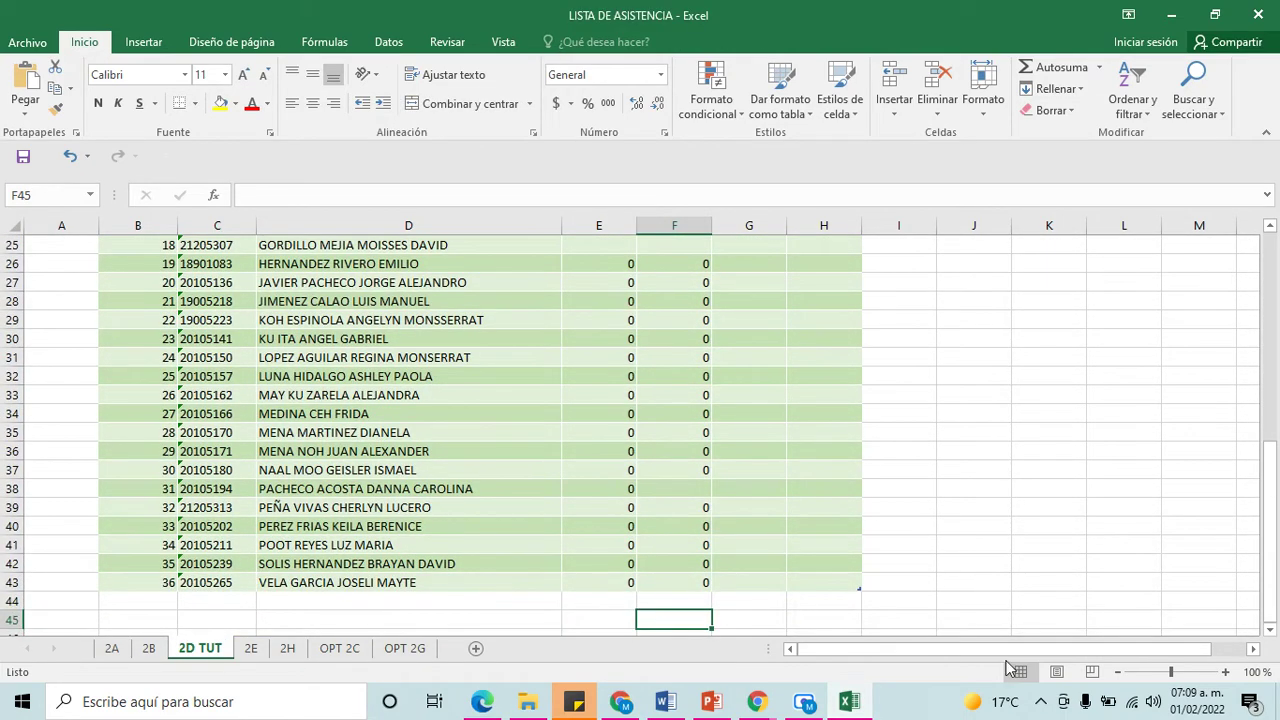
Switch to the Google Meet call to check the chat for attendance replies, and return to the attendance workbook in Excel
click(760, 705)
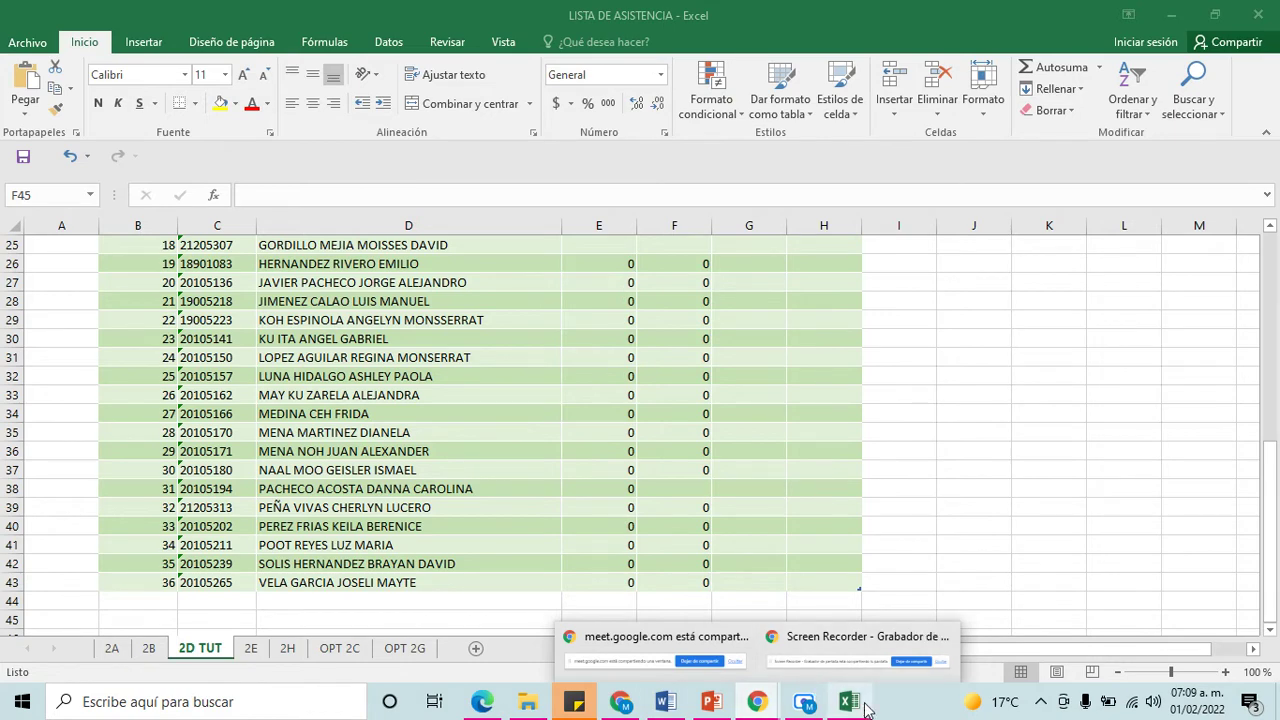
click(620, 705)
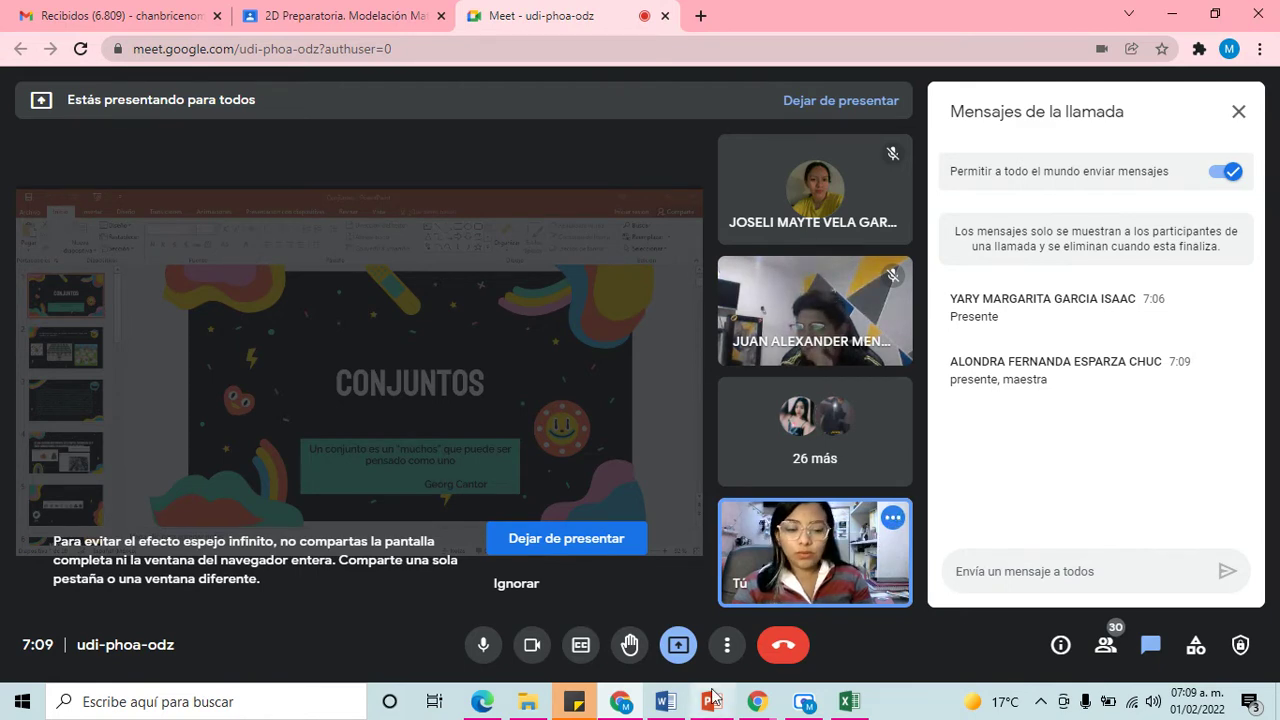
click(845, 703)
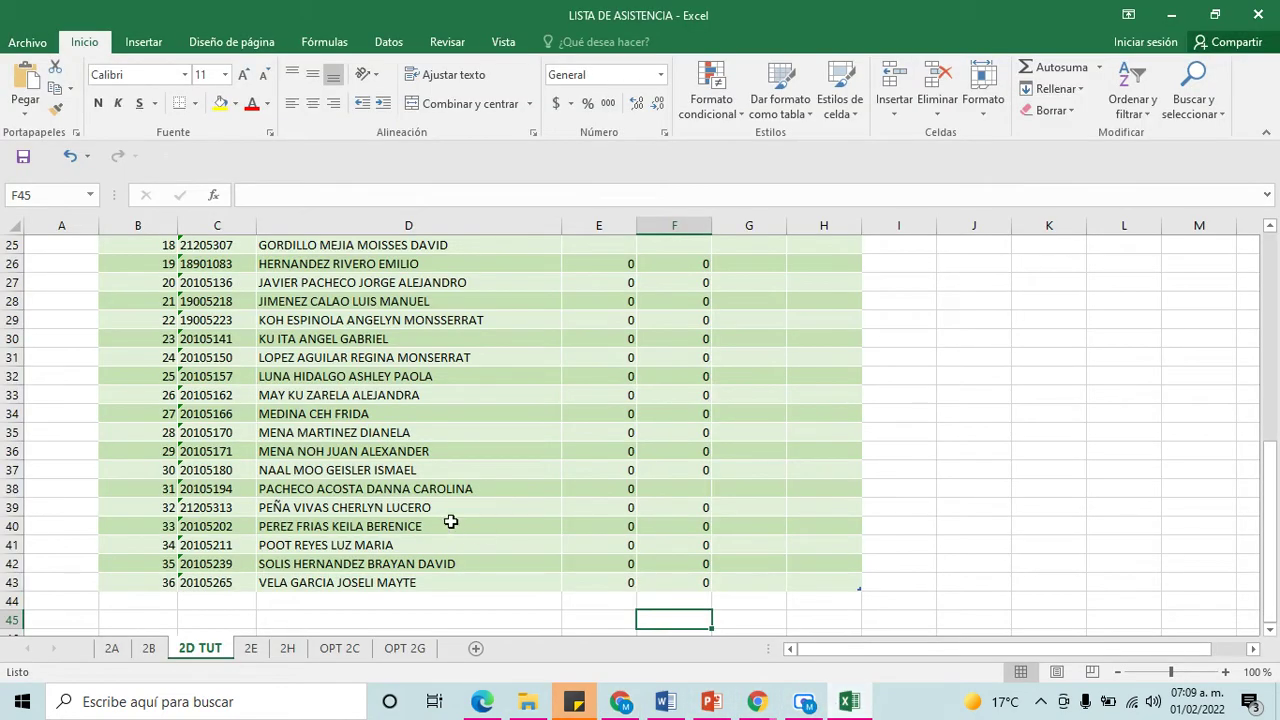
Locate the row of the student who replied last in the call chat and enter 0 for February 1 in cell F20
click(340, 357)
key(Up)
key(Up)
key(Up)
key(Up)
key(Up)
key(Up)
key(Up)
key(Up)
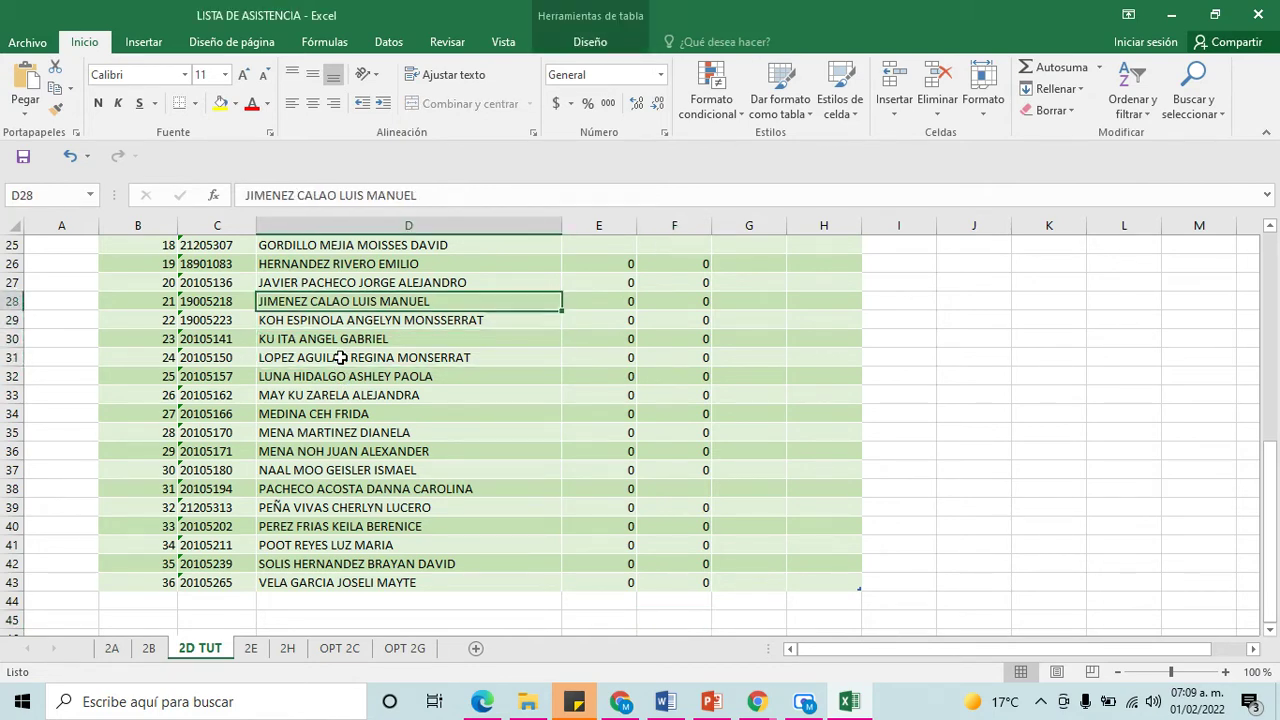
key(Down)
key(Down)
key(Down)
key(Down)
key(Down)
key(Down)
key(Down)
key(Down)
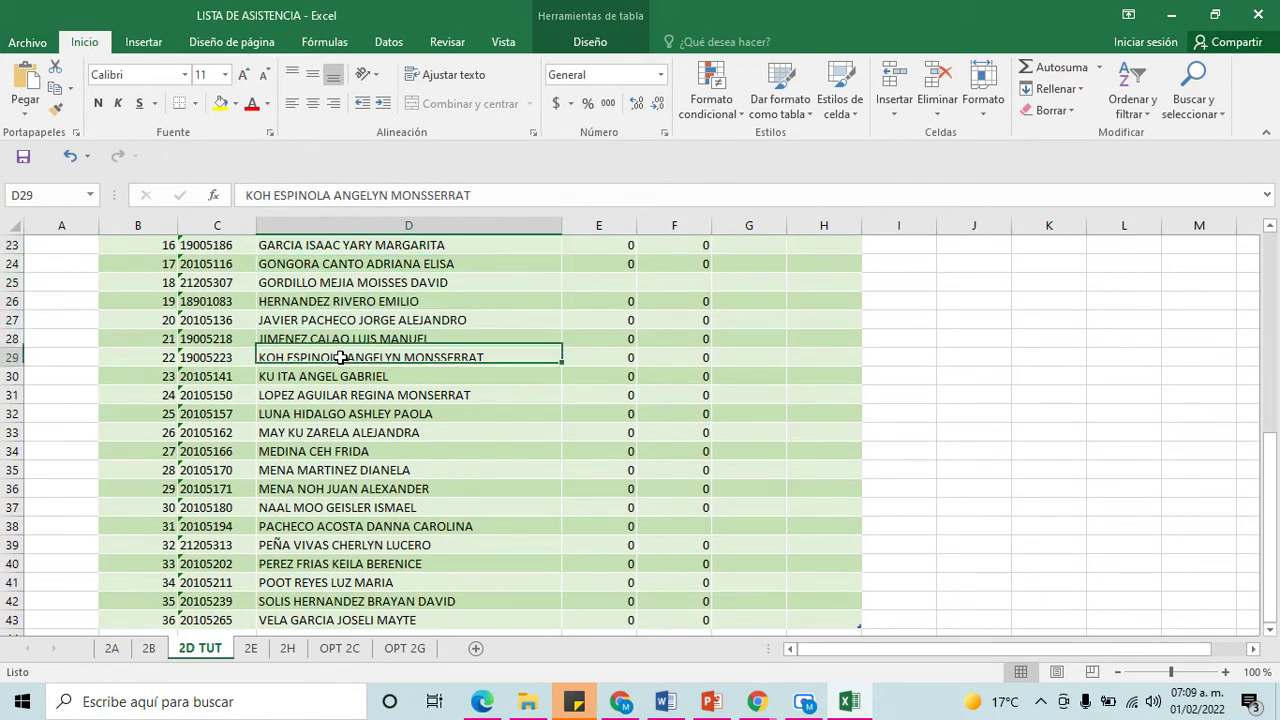
key(Up)
key(Up)
key(Up)
key(Up)
key(Up)
key(Up)
key(Up)
key(Up)
key(Up)
key(Up)
key(Up)
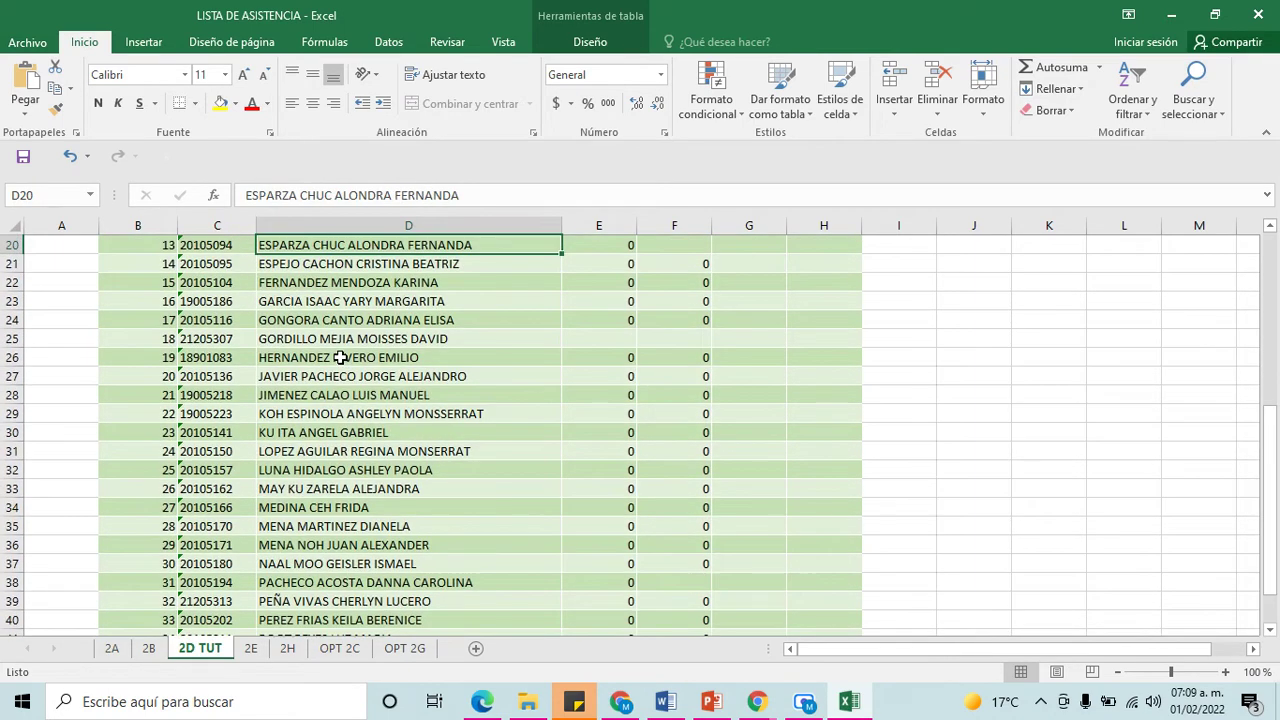
key(Right)
key(Right)
text(0)
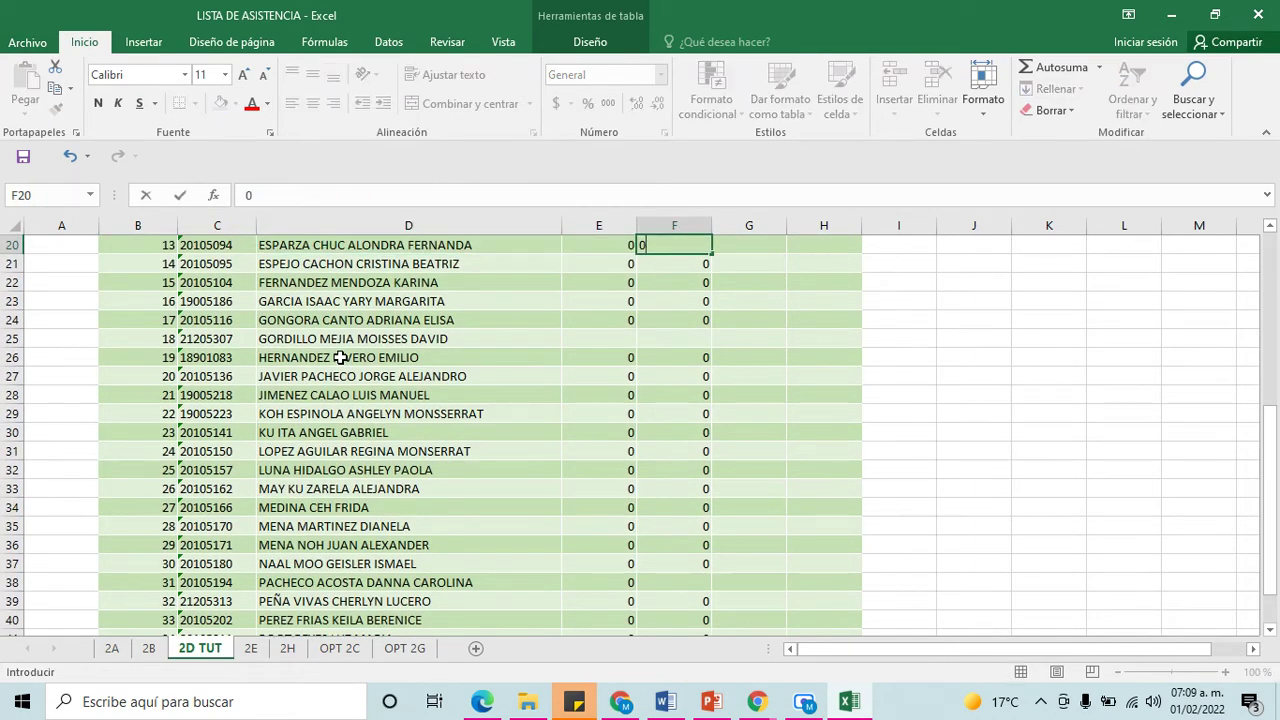
key(Return)
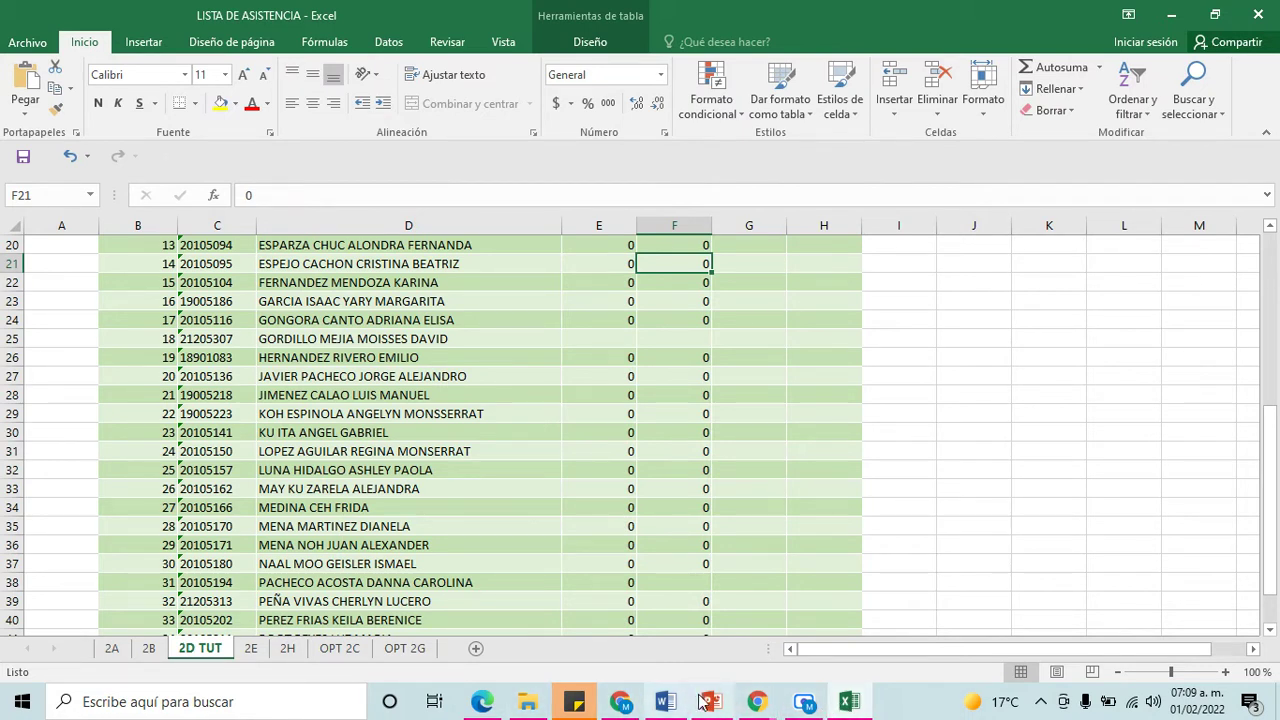
Switch to the Conjuntos presentation in PowerPoint
mouse_move(707, 704)
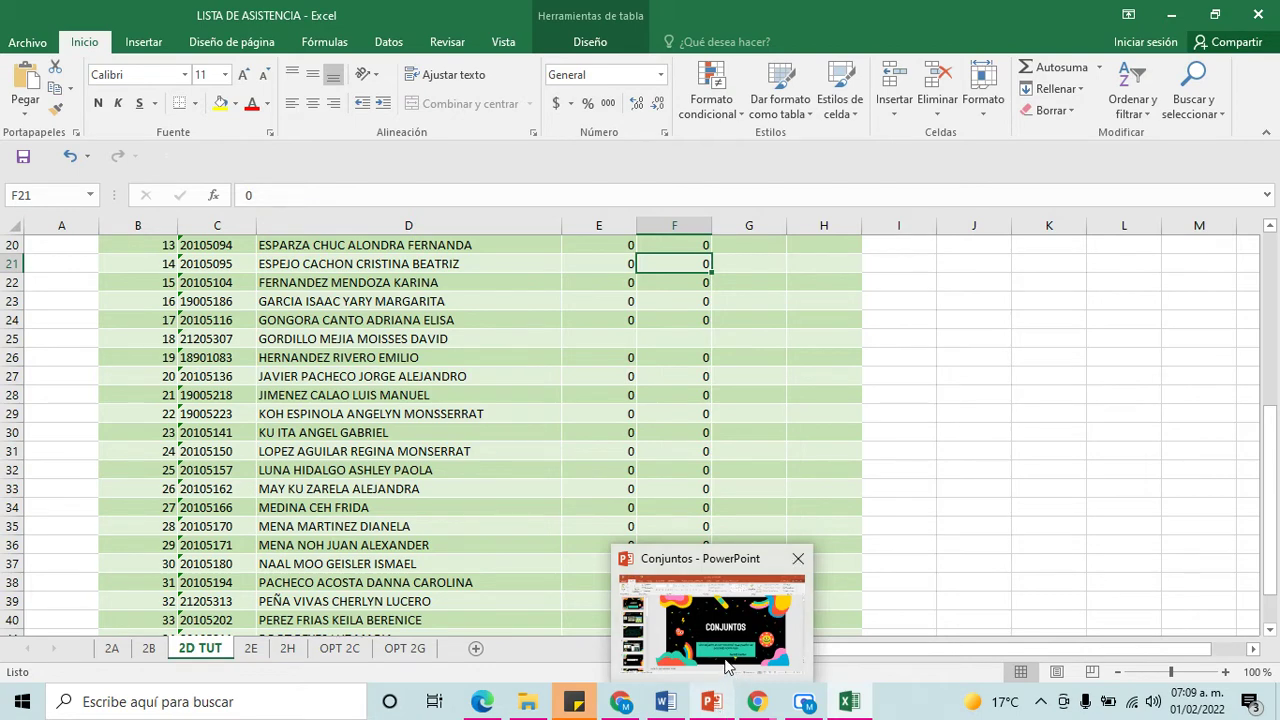
click(726, 662)
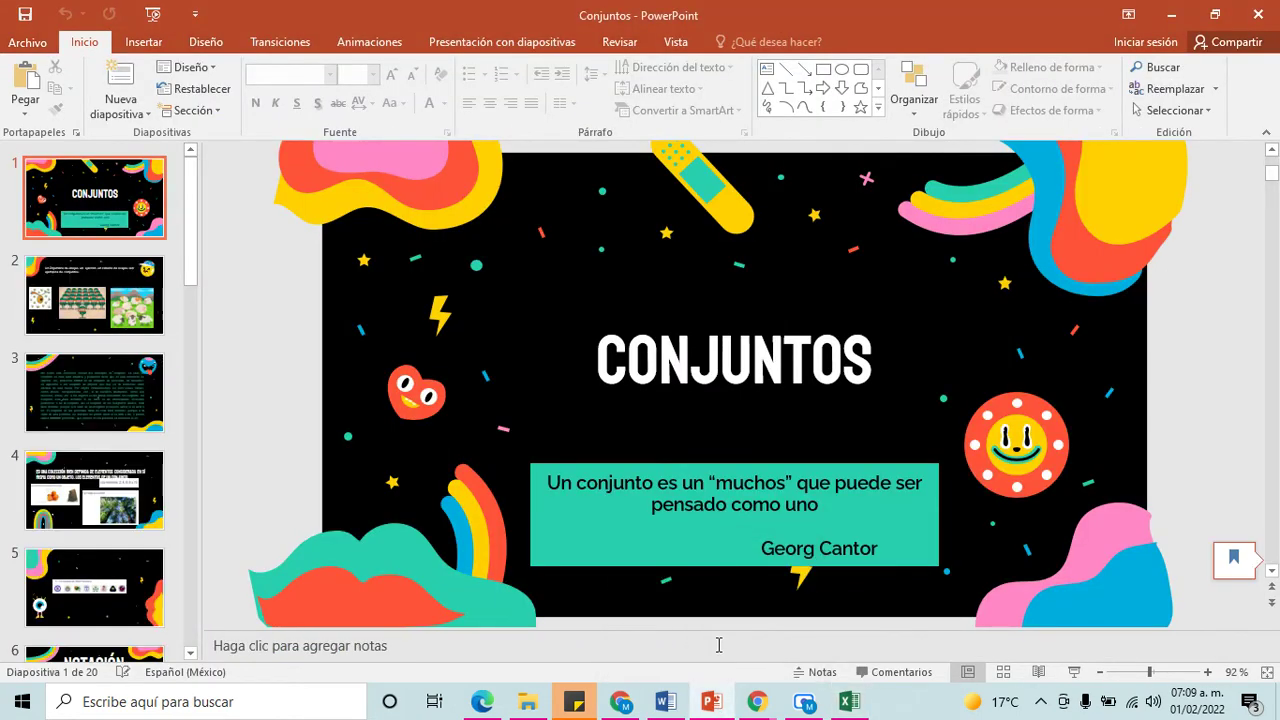